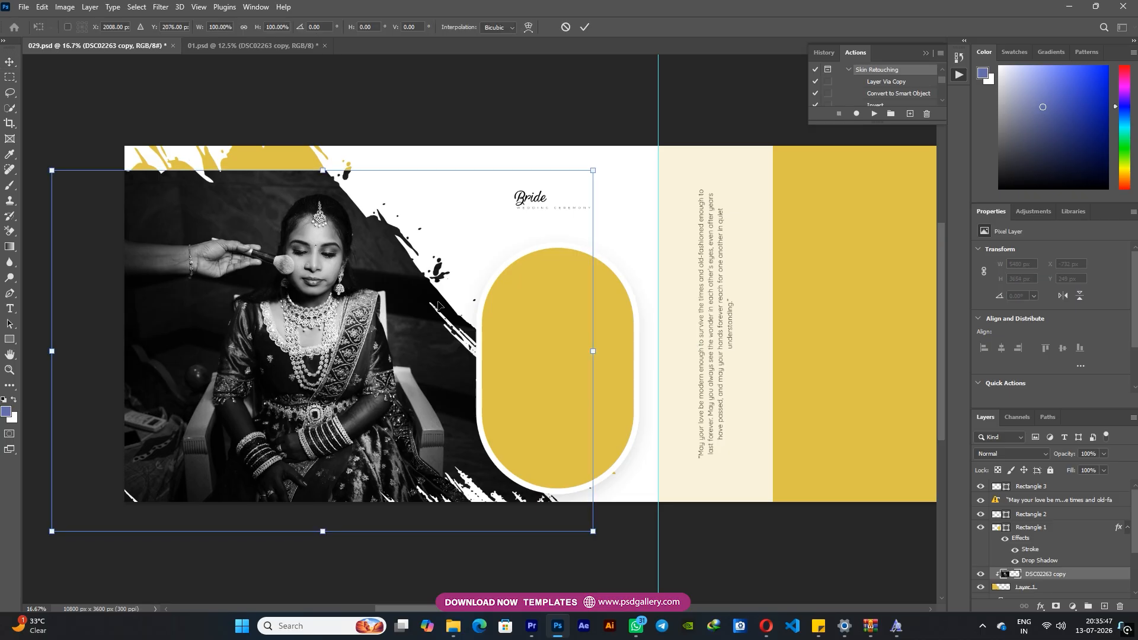
Enlarge the seated bride photo to 105.55% and shift it left within the brush-stroke mask
left_click_drag(557, 160, 572, 143)
mouse_move(511, 234)
left_mouse_down()
mouse_move(497, 221)
mouse_move(516, 247)
mouse_move(510, 232)
mouse_move(503, 238)
left_mouse_up()
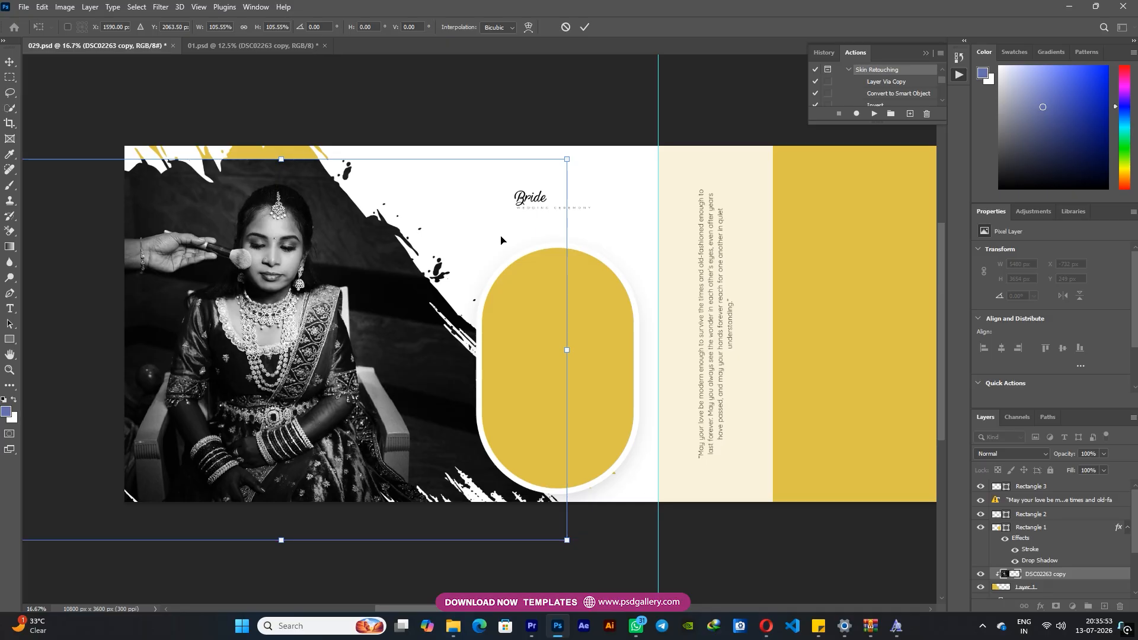
key("Return")
Nudge the seated bride photo up about 200 px to fill the top of the brush-stroke shape
key("Up")
key("Up")
key("Up")
key("Up")
key("Up")
key("Up")
key("Up")
key("Up")
key("Up")
key("Up")
key("Up")
key("Up")
key("Up")
key("Up")
key("Up")
key("Up")
key("Up")
key("Up")
key("Up")
key("shift+Up")
key("shift+Up")
key("shift+Up")
key("shift+Up")
key("shift+Up")
key("shift+Up")
key("shift+Up")
key("shift+Up")
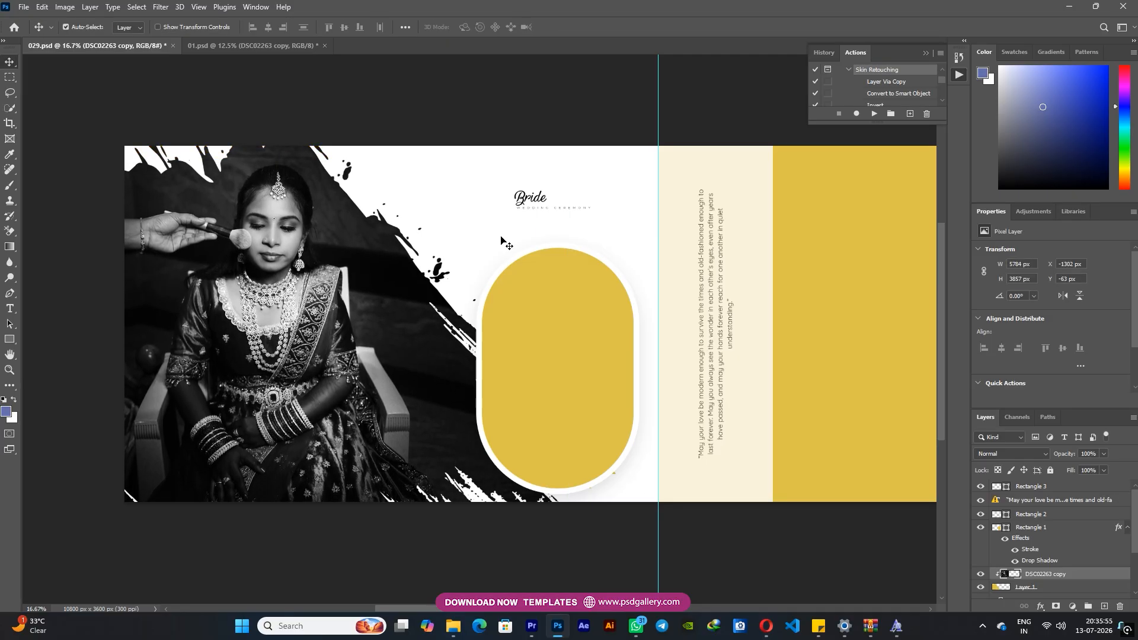
Scale the seated bride photo down to 98.68%
key("ctrl+t")
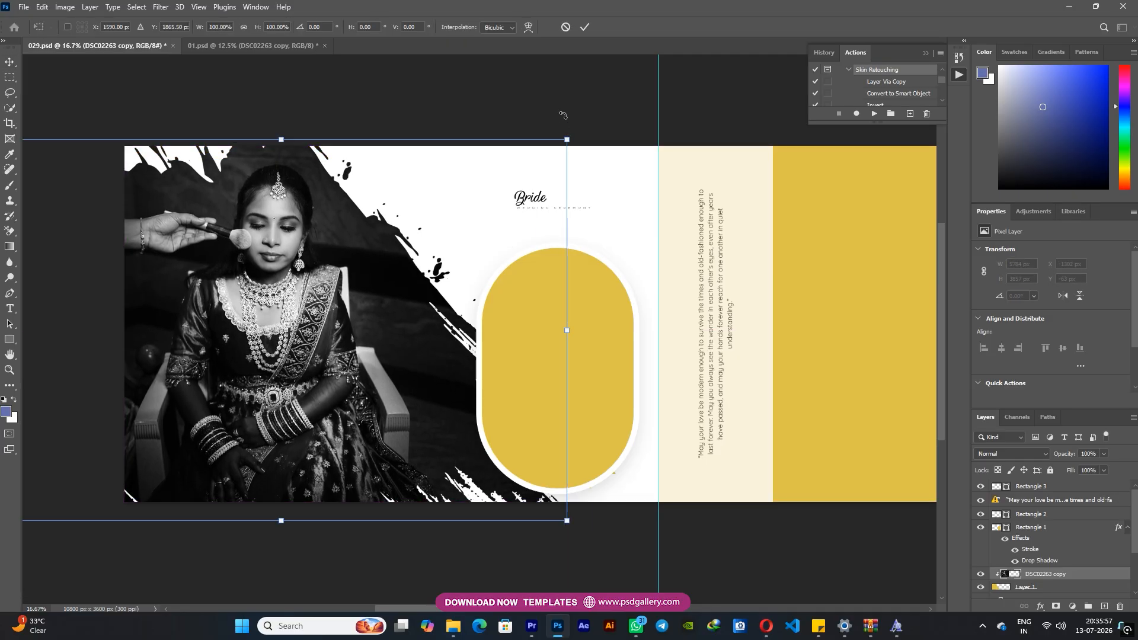
left_click_drag(567, 141, 563, 144)
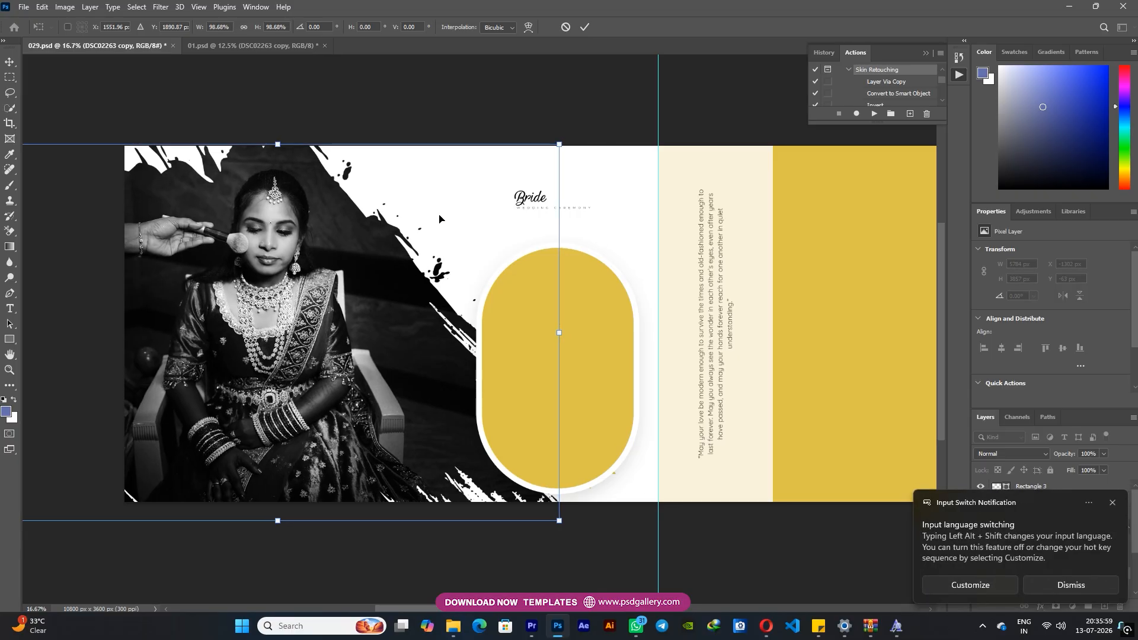
key("Return")
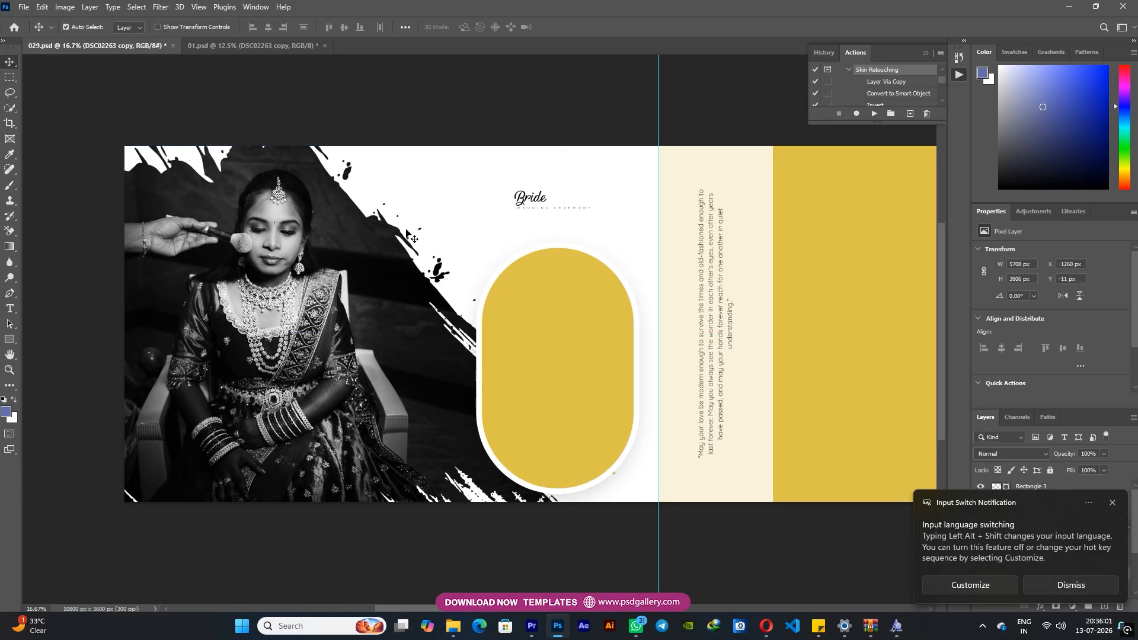
Bring the mascara close-up DSC02268 from 01.psd into 029.psd and clip it to the yellow oval frame
scroll(413, 237, "right", 3)
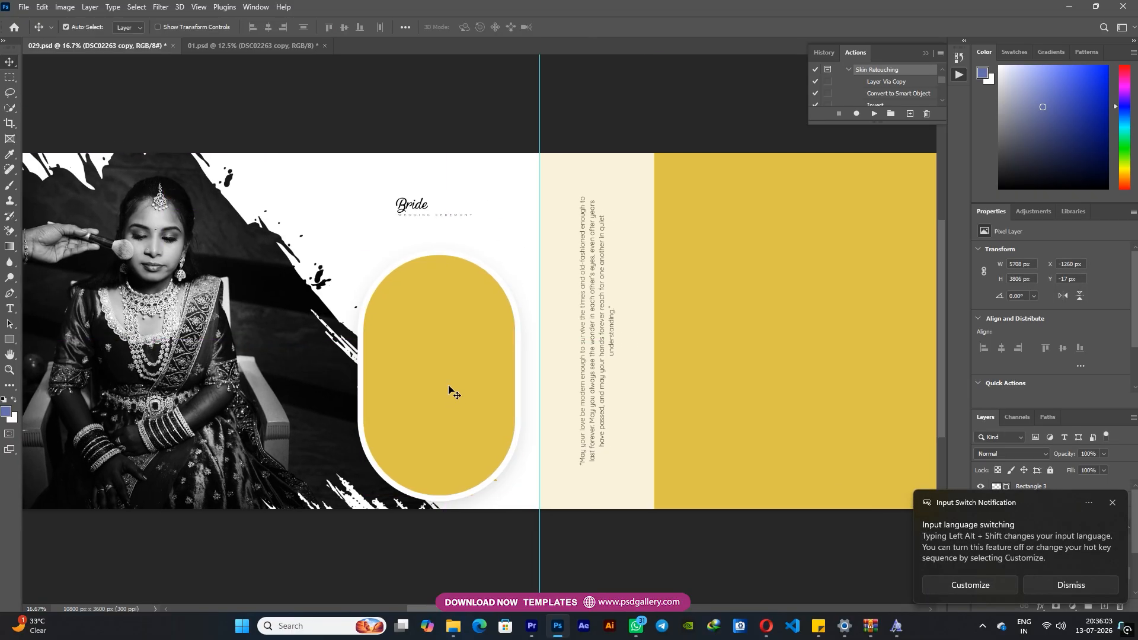
left_click_drag(450, 389, 429, 363)
key("ctrl+plus")
right_click(409, 342)
left_click(426, 357)
right_click(408, 322)
left_click(423, 329)
left_click_drag(423, 326, 381, 368)
left_click(235, 47)
key("ctrl+alt+g")
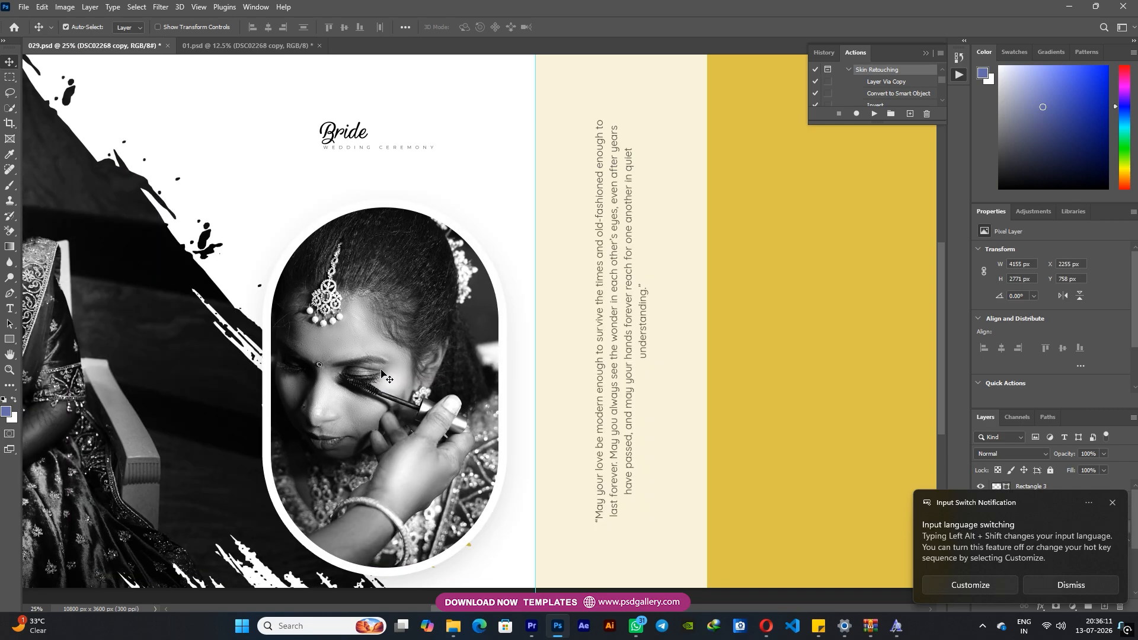
Scale the mascara close-up to 87.57% and reposition it so the bride's face sits inside the oval
key("ctrl+t")
left_click_drag(684, 170, 636, 199)
left_click_drag(500, 301, 522, 324)
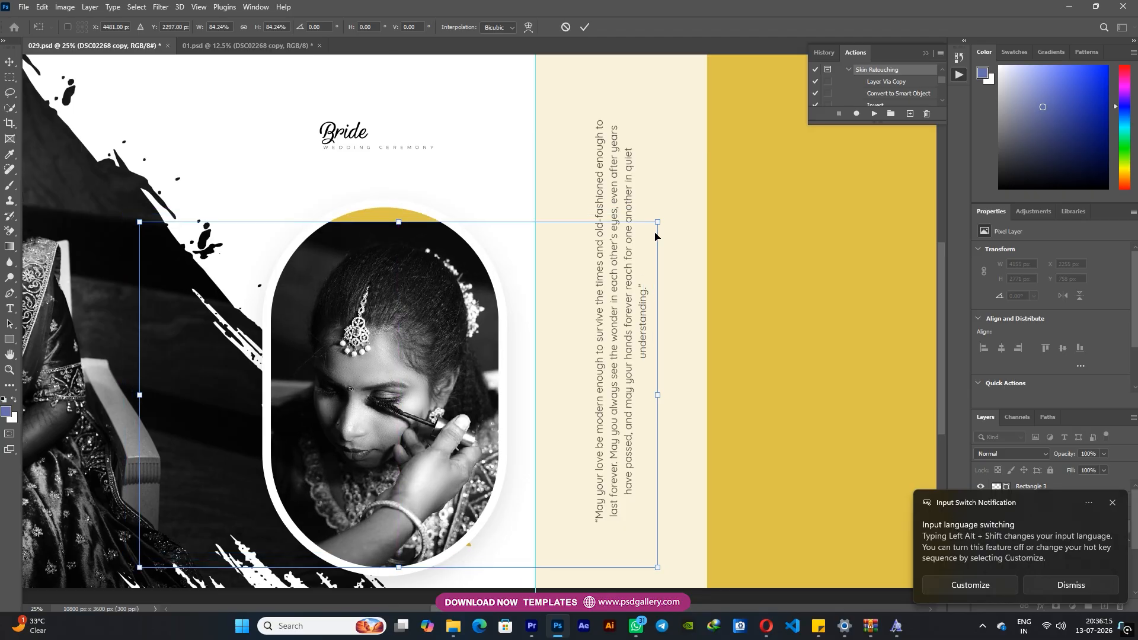
left_click_drag(654, 220, 679, 208)
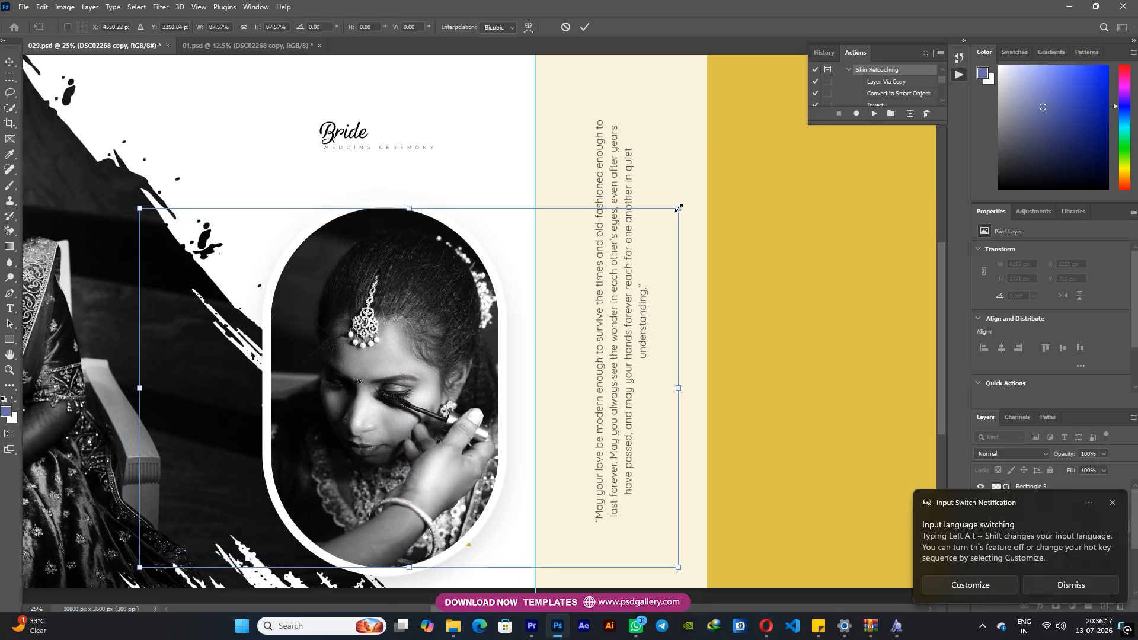
key("Return")
Nudge the mascara close-up slightly to the right inside the oval frame
key("Right")
key("Right")
key("Right")
key("Right")
key("Right")
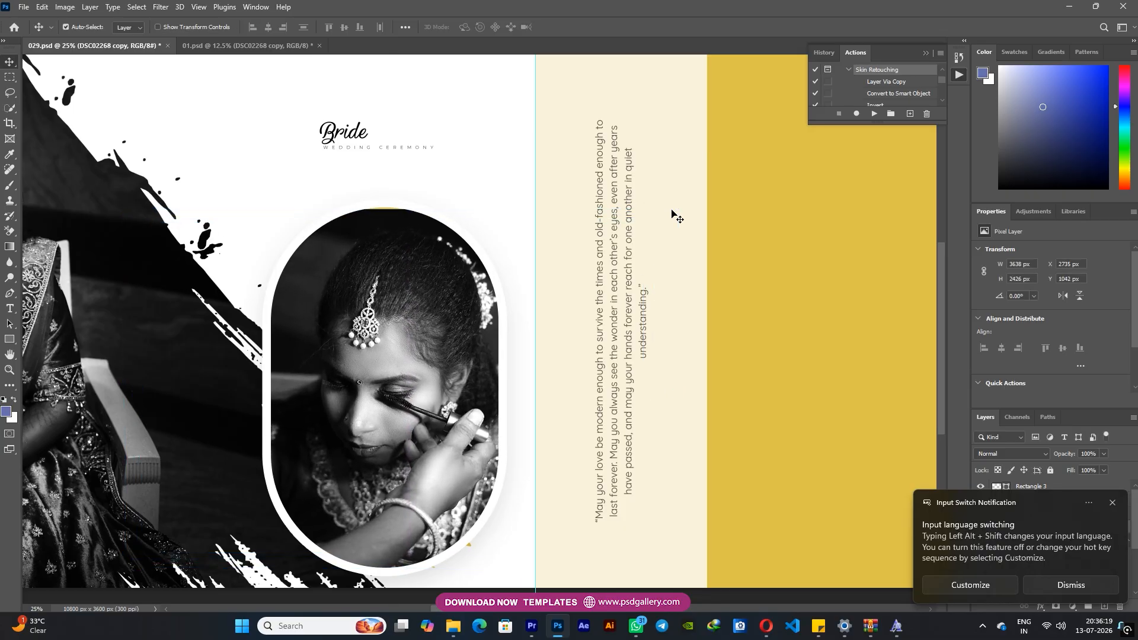
key("Down")
Bring photo DSC02271 from 01.psd into 029.psd above Rectangle 3 and clip it to that yellow rectangle
left_click_drag(744, 466, 622, 456)
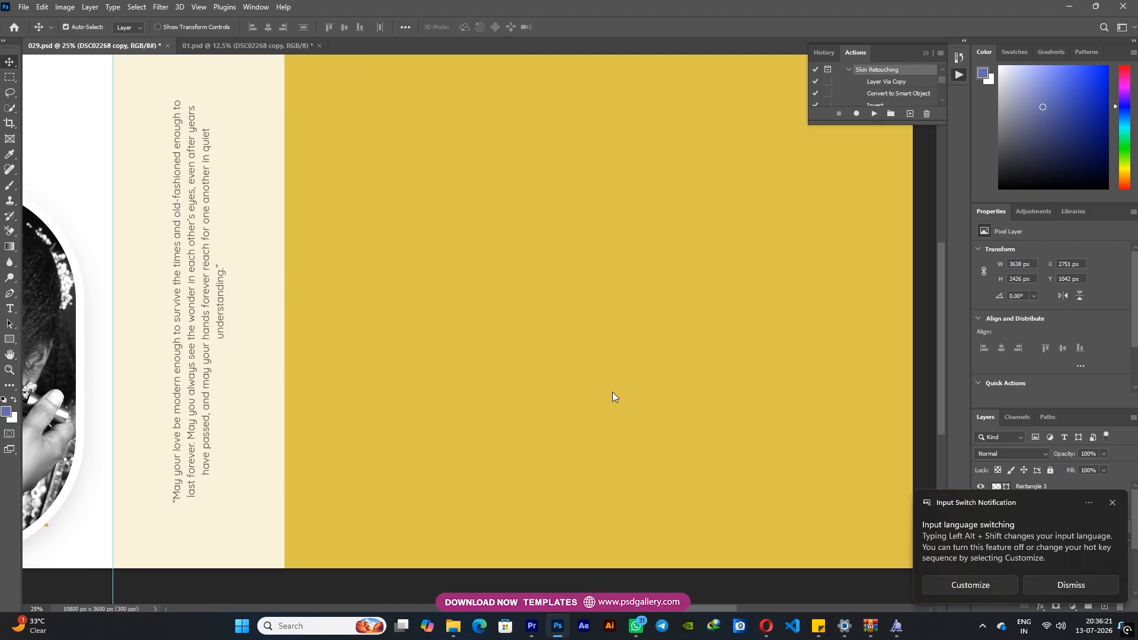
right_click(630, 390)
left_click(649, 395)
key("ctrl+minus")
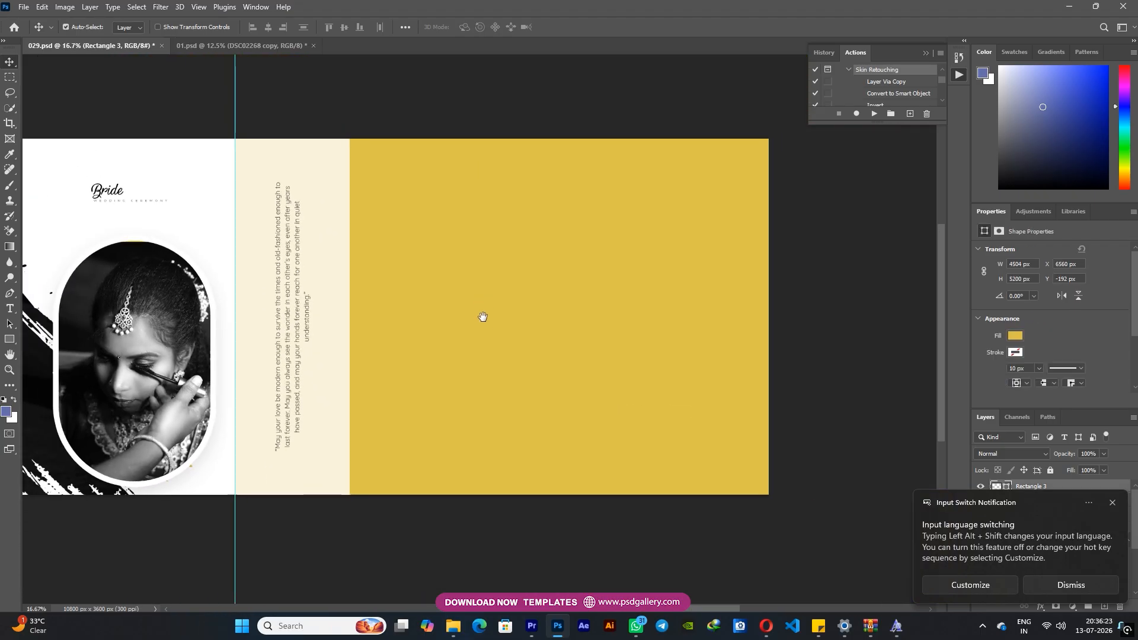
left_click(237, 46)
left_click_drag(668, 316, 748, 320)
key("ctrl+minus")
key("ctrl+alt+g")
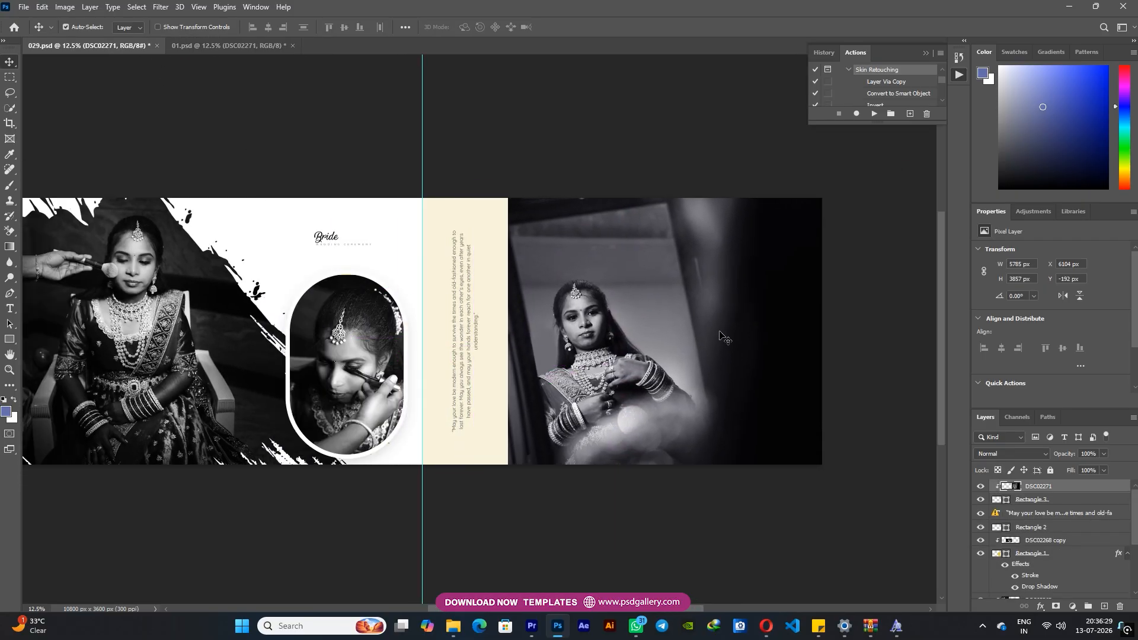
Move the DSC02271 photo right and slightly up within Rectangle 3
key("ctrl+t")
left_click_drag(567, 294, 602, 289)
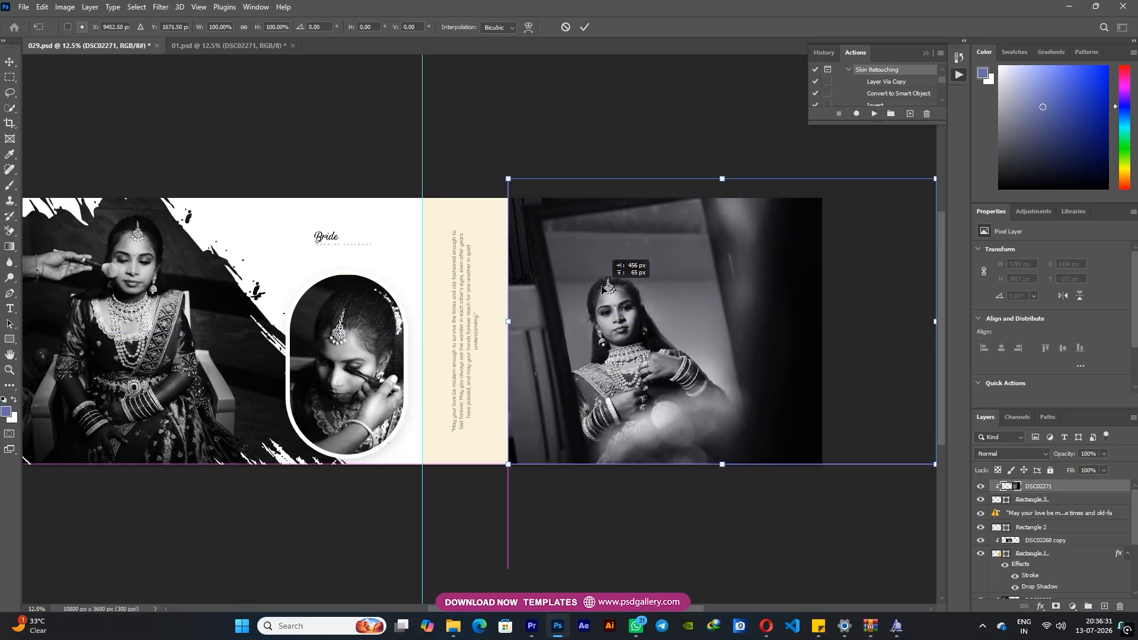
left_click_drag(682, 296, 604, 293)
key("space")
key("Return")
Shift the DSC02271 photo back left to X 6263 px within Rectangle 3
key("ctrl+plus")
key("ctrl+plus")
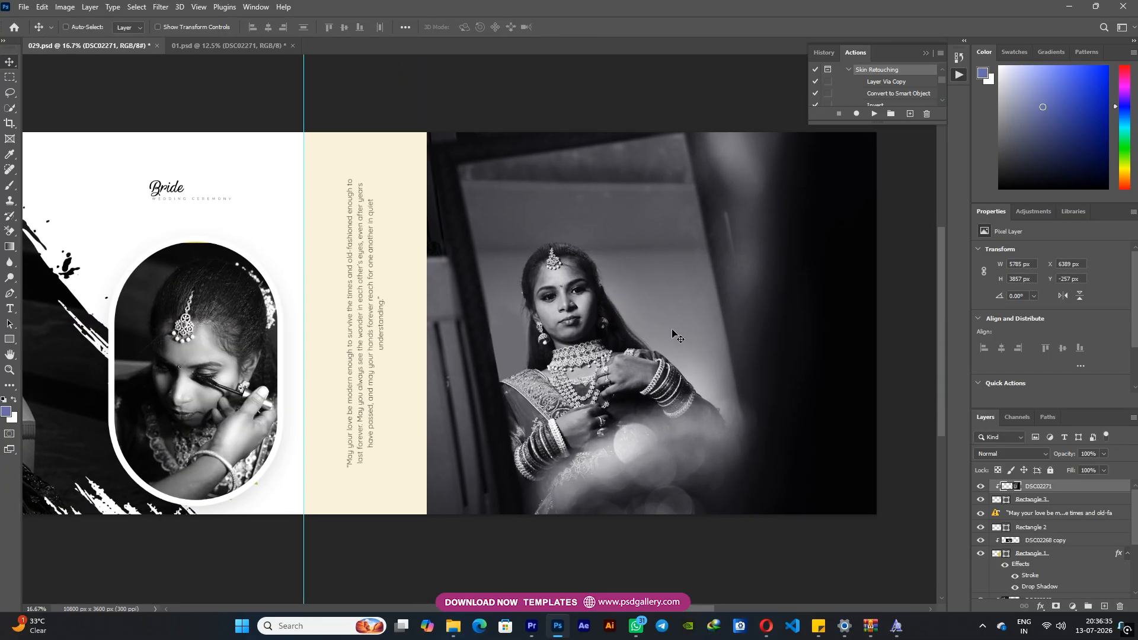
key("space")
left_click_drag(730, 345, 677, 337)
key("ctrl+minus")
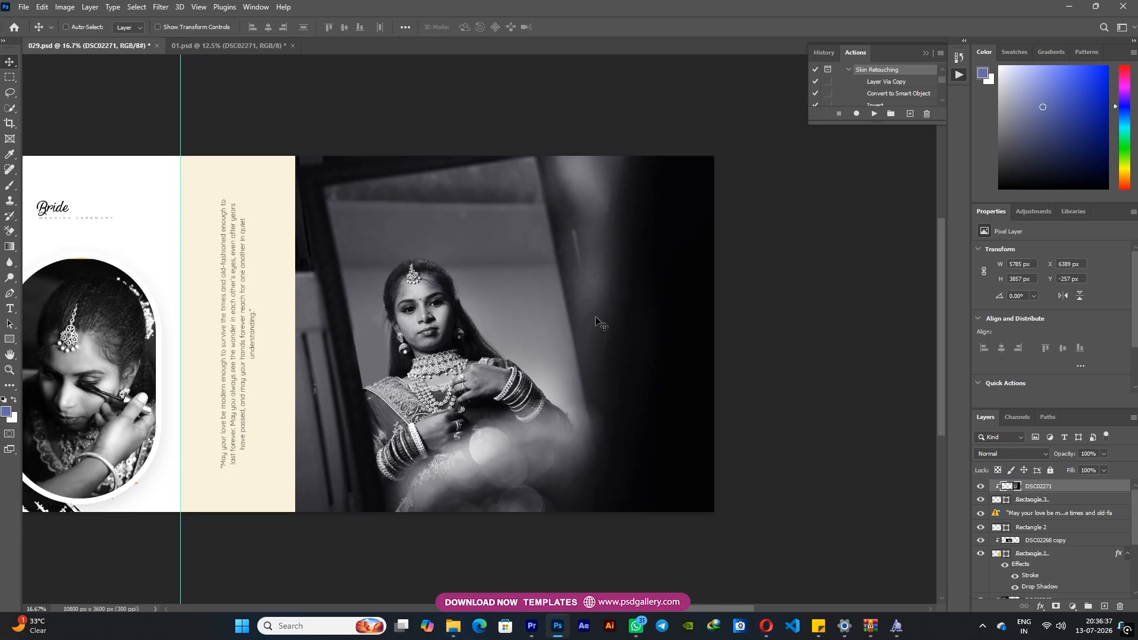
key("ctrl+t")
left_click_drag(610, 304, 561, 305)
left_click_drag(617, 397, 605, 399)
key("space")
left_click_drag(419, 337, 501, 327)
key("Return")
Brighten the DSC02271 photo with Levels, setting the white input level to 237
key("ctrl+plus")
key("ctrl+plus")
key("ctrl+plus")
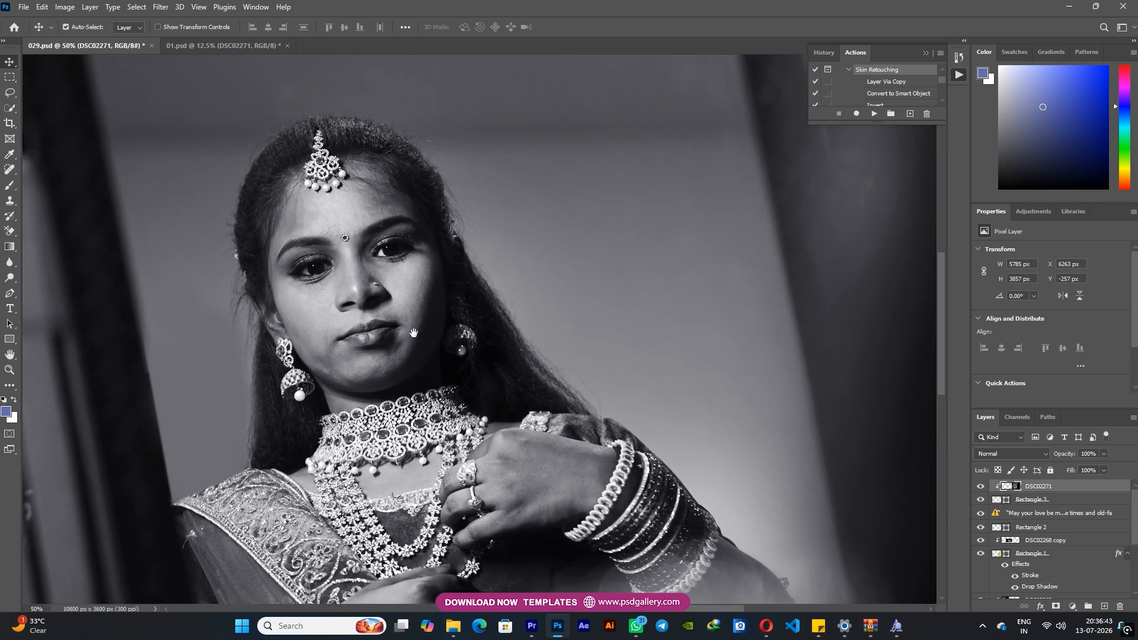
left_click_drag(382, 273, 434, 364)
right_click(388, 341)
left_click(405, 346)
key("ctrl+plus")
key("ctrl+m")
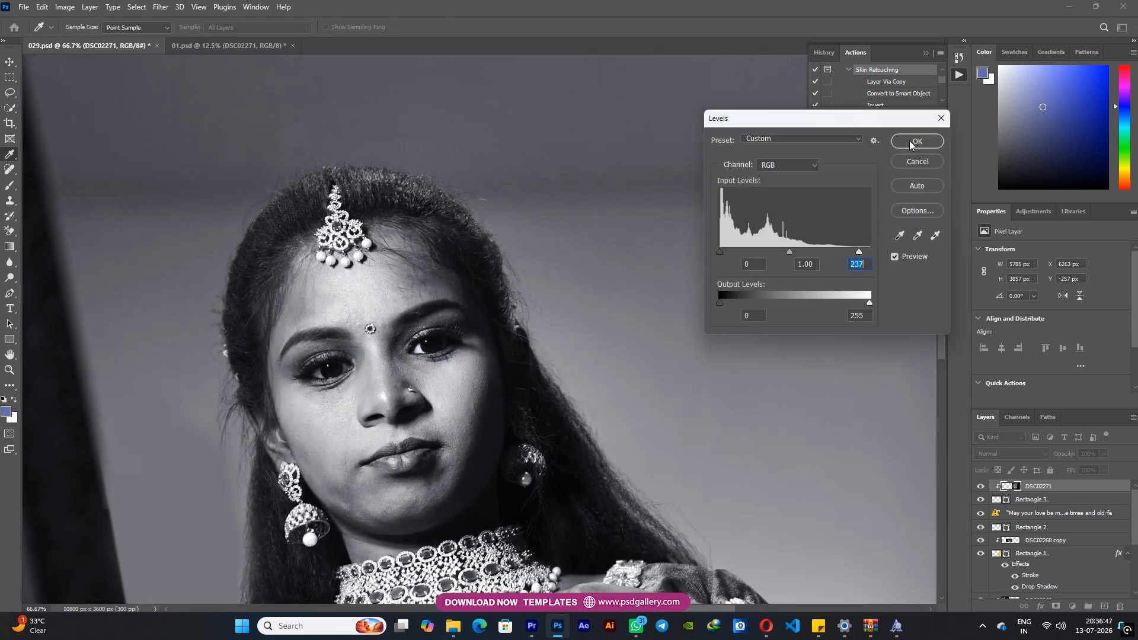
left_click(917, 141)
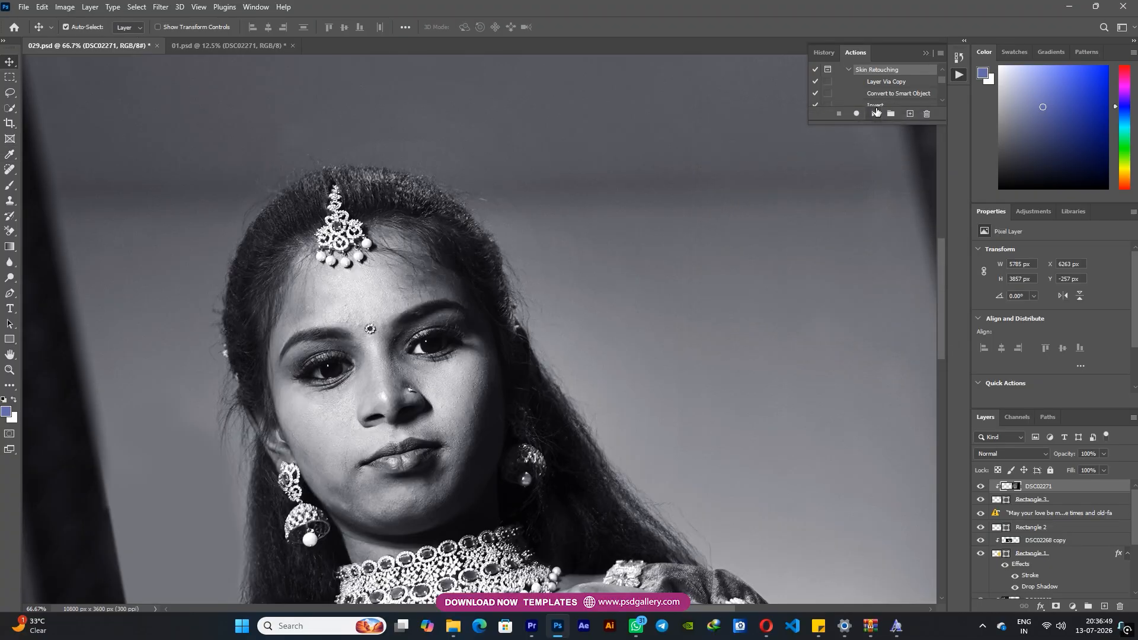
Run the Skin Retouching action on DSC02271 with a High Pass radius of 9.0 and a Gaussian Blur radius of 2.0 pixels
left_click(875, 113)
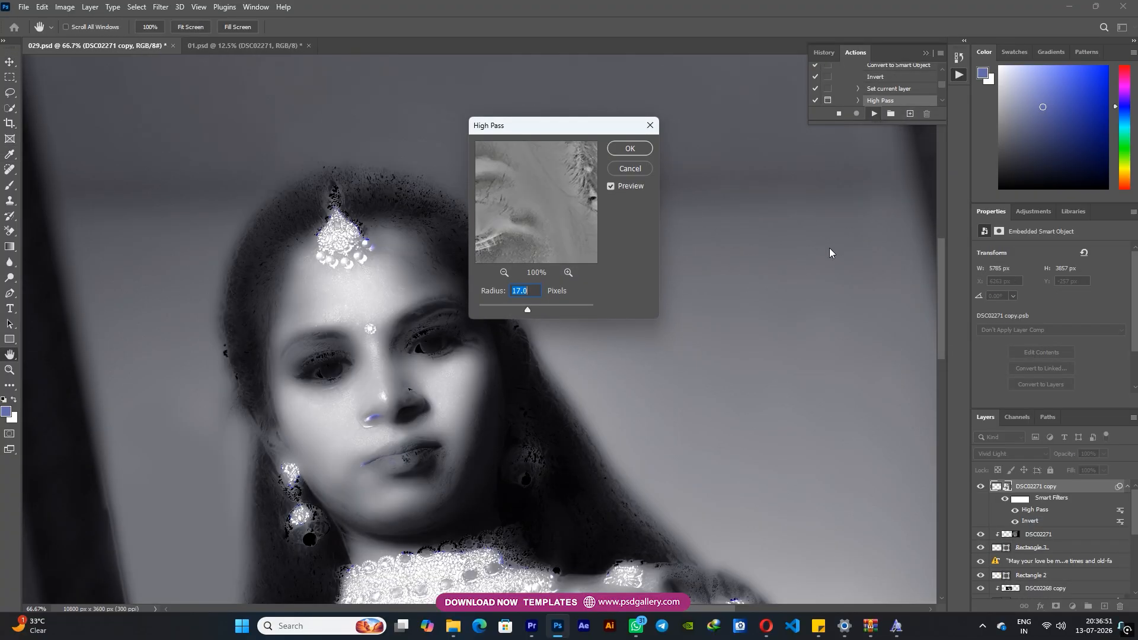
left_click_drag(514, 305, 521, 304)
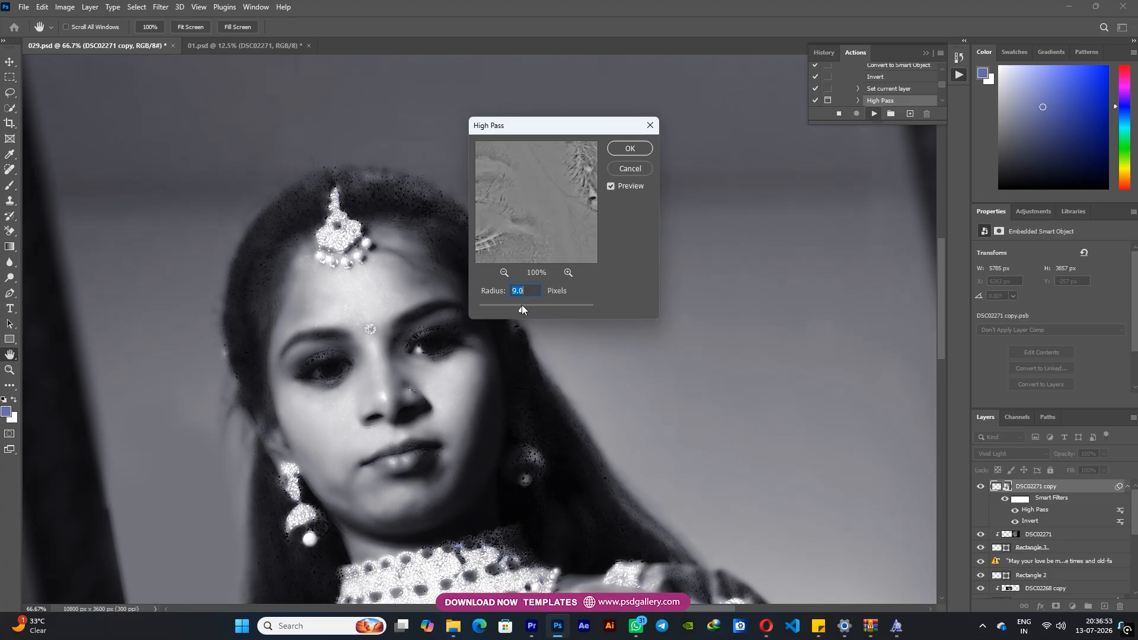
left_click(630, 148)
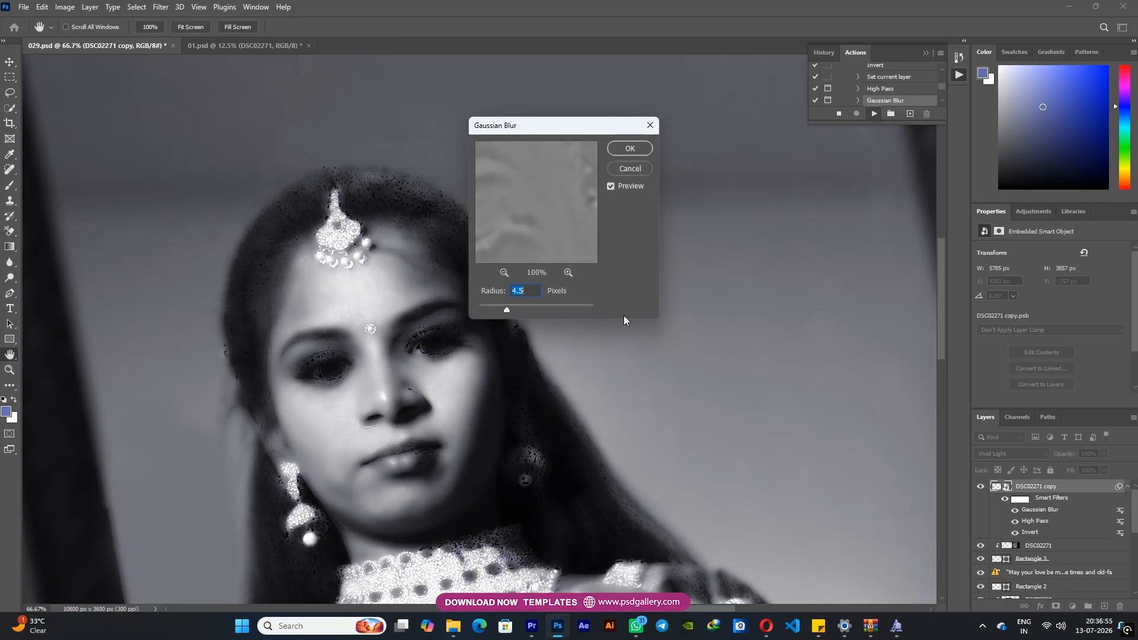
left_click_drag(498, 306, 490, 305)
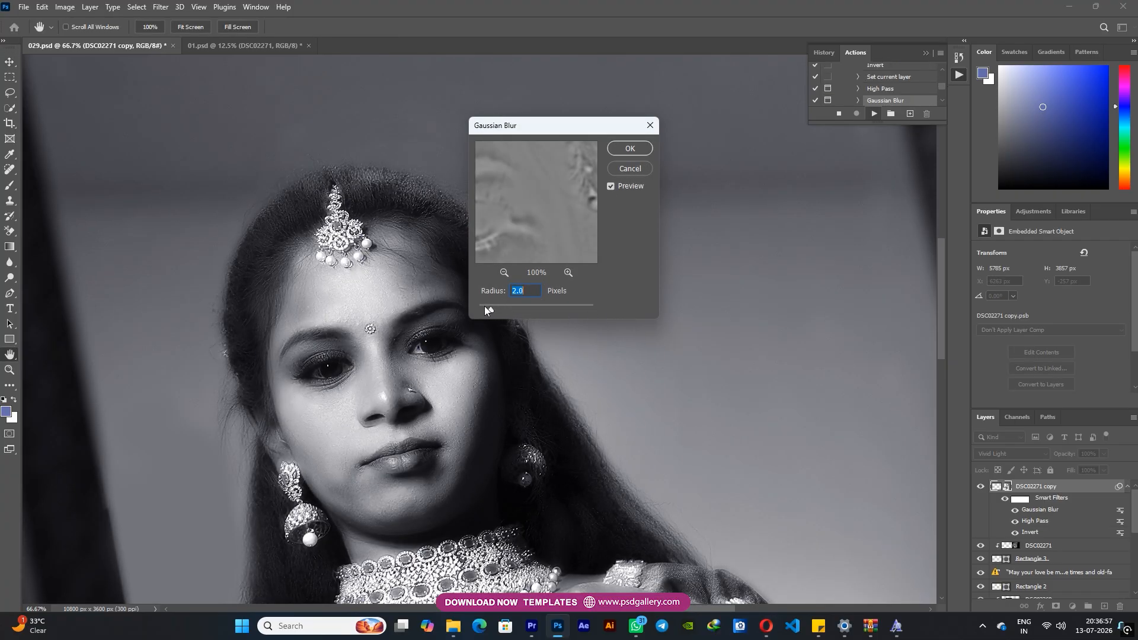
left_click(627, 150)
Paint white on the retouch layer's mask over the bride's forehead, nose and cheeks with an 80 to 100 px brush
key("bracketleft")
key("bracketleft")
key("ctrl+1")
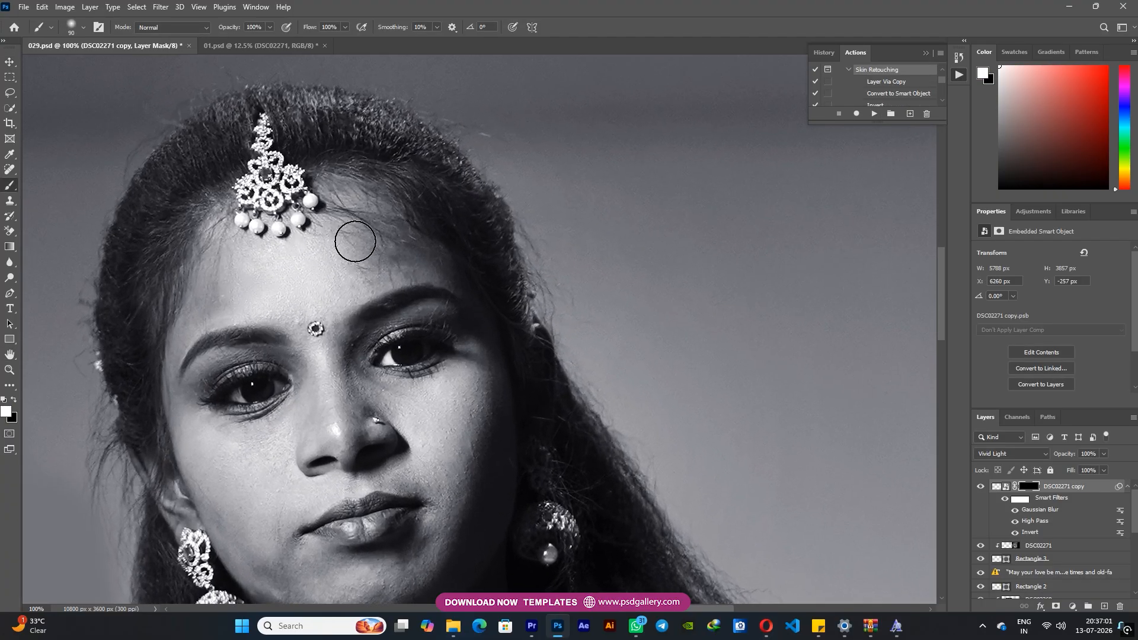
key("bracketleft")
key("bracketleft")
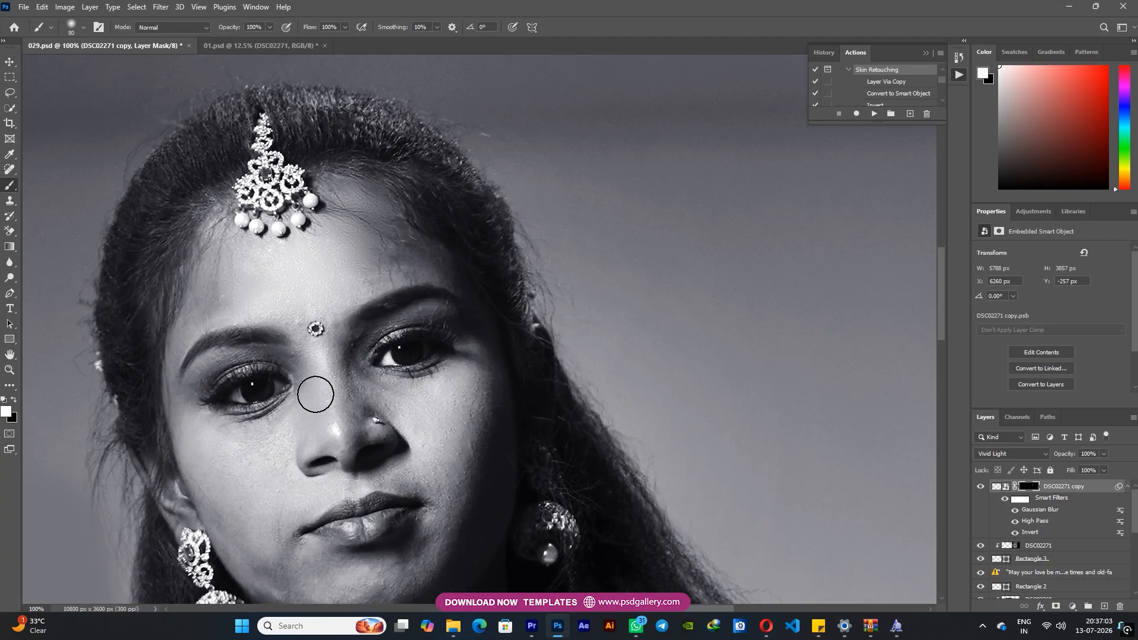
key("bracketright")
key("bracketright")
scroll(429, 428, "down", 3)
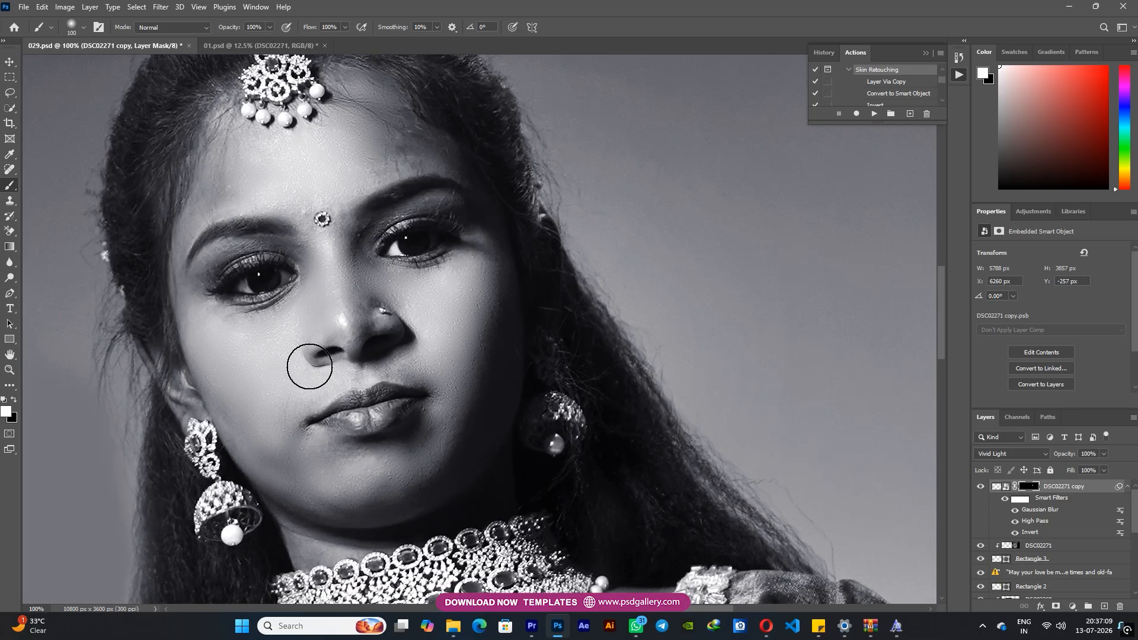
Refine the skin smoothing on the cheeks and around the mouth, varying the brush size from 80 px
key("bracketleft")
key("bracketleft")
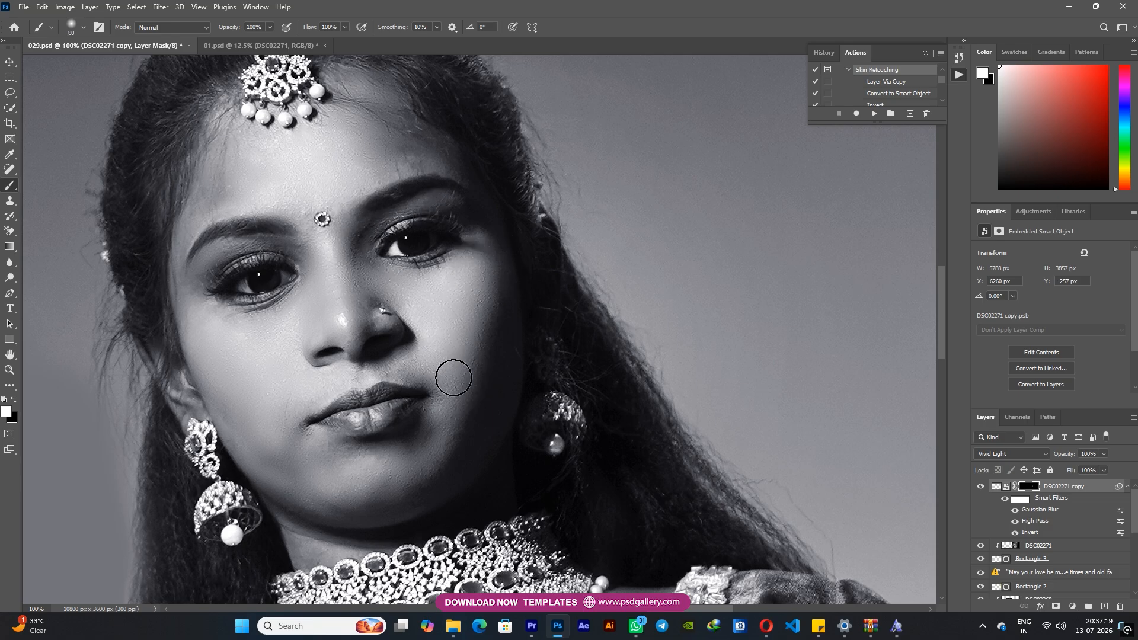
key("]")
key("]")
key("]")
key("bracketleft")
key("bracketleft")
key("bracketleft")
key("bracketright")
key("bracketright")
Extend the skin smoothing to the bride's neck and hands with a larger brush of 175 to 400 px
key("ctrl+minus")
left_click_drag(534, 540, 530, 371)
key("bracketright")
key("bracketright")
key("bracketright")
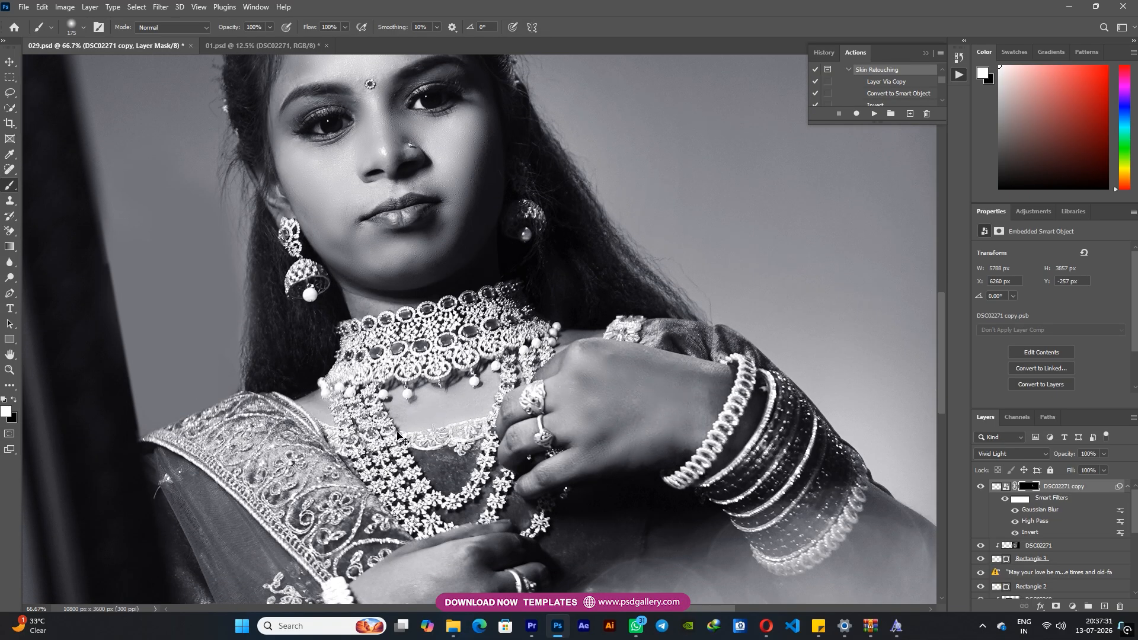
key("ctrl+minus")
key("bracketright")
key("bracketright")
mouse_move(446, 456)
left_mouse_down()
mouse_move(473, 520)
mouse_move(517, 484)
left_mouse_up()
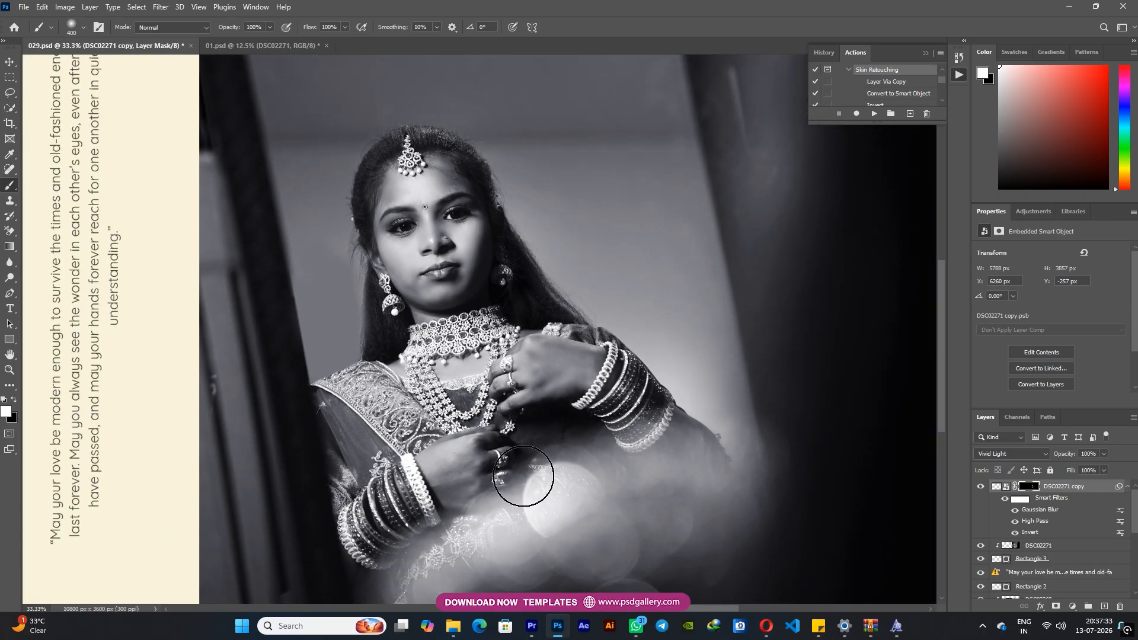
Release the DSC02271 layer's clipping mask and merge it with its retouched copy into one layer
key("ctrl+minus")
left_click_drag(529, 377, 511, 407)
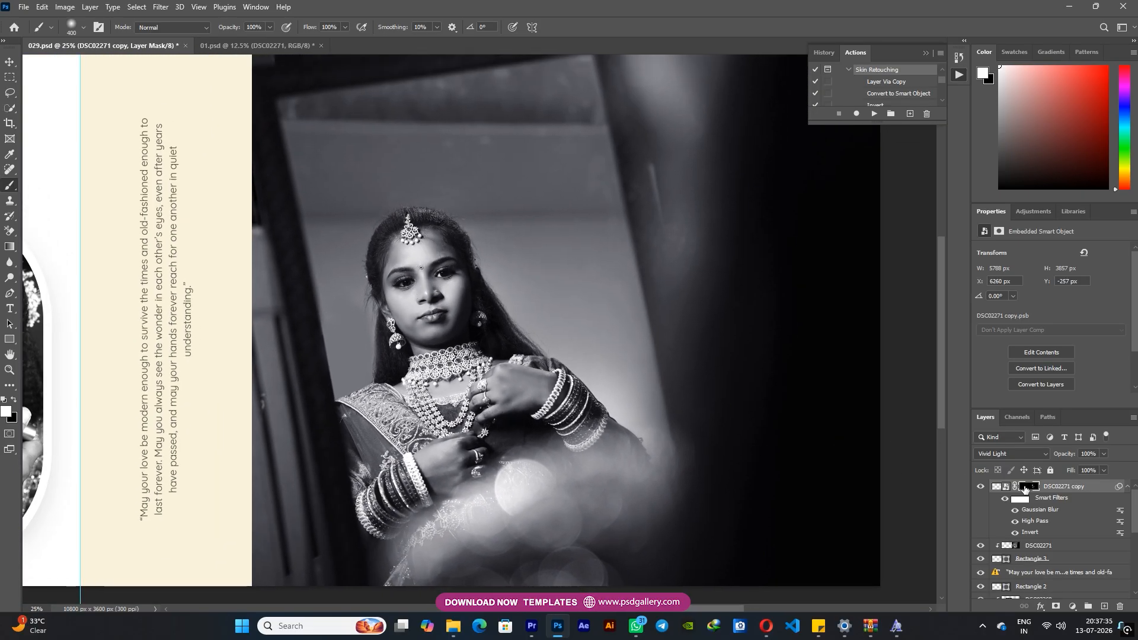
left_click(981, 486)
left_click(1055, 545)
right_click(1077, 549)
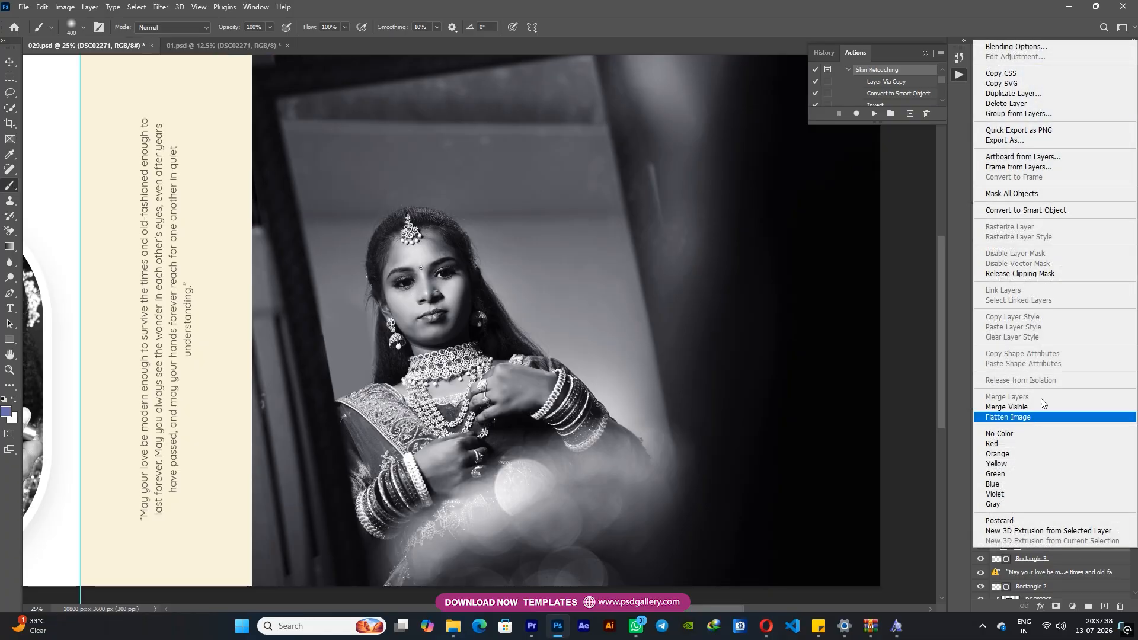
left_click(1034, 274)
right_click(1062, 497)
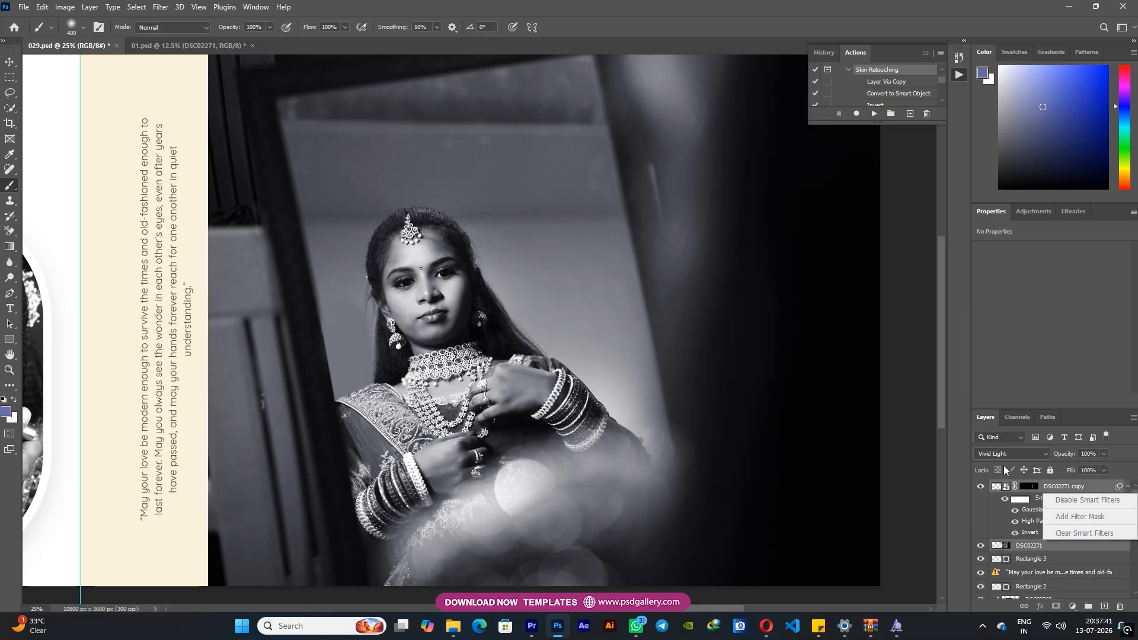
right_click(1079, 487)
left_click(981, 458)
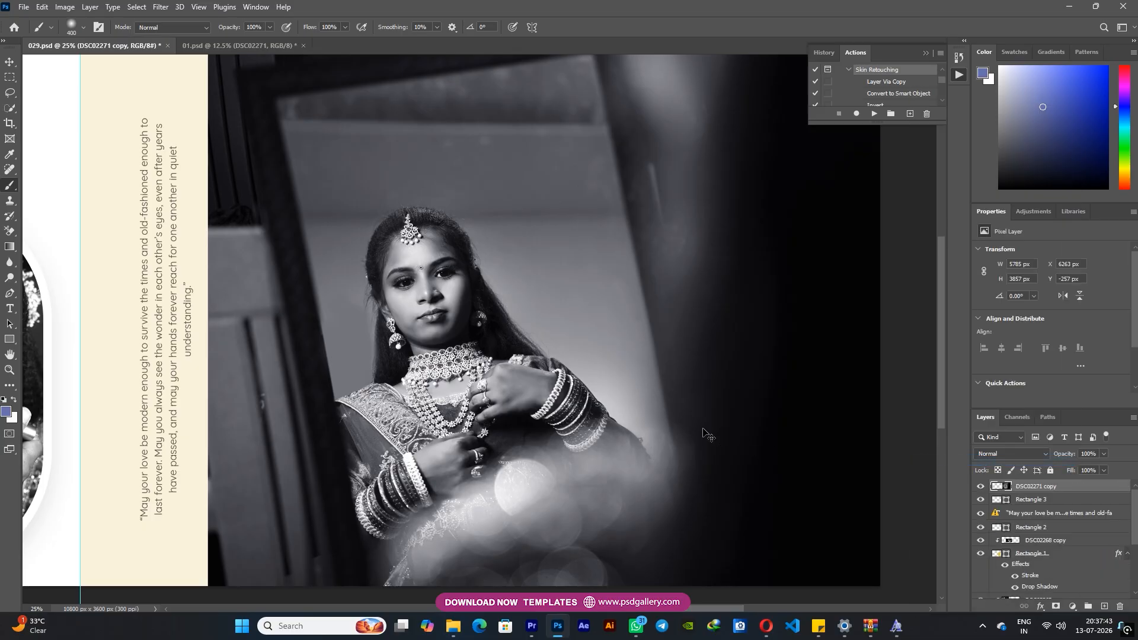
Clip the merged DSC02271 photo to Rectangle 3 and shift it right to X 6490 px
key("ctrl+alt+g")
key("ctrl+minus")
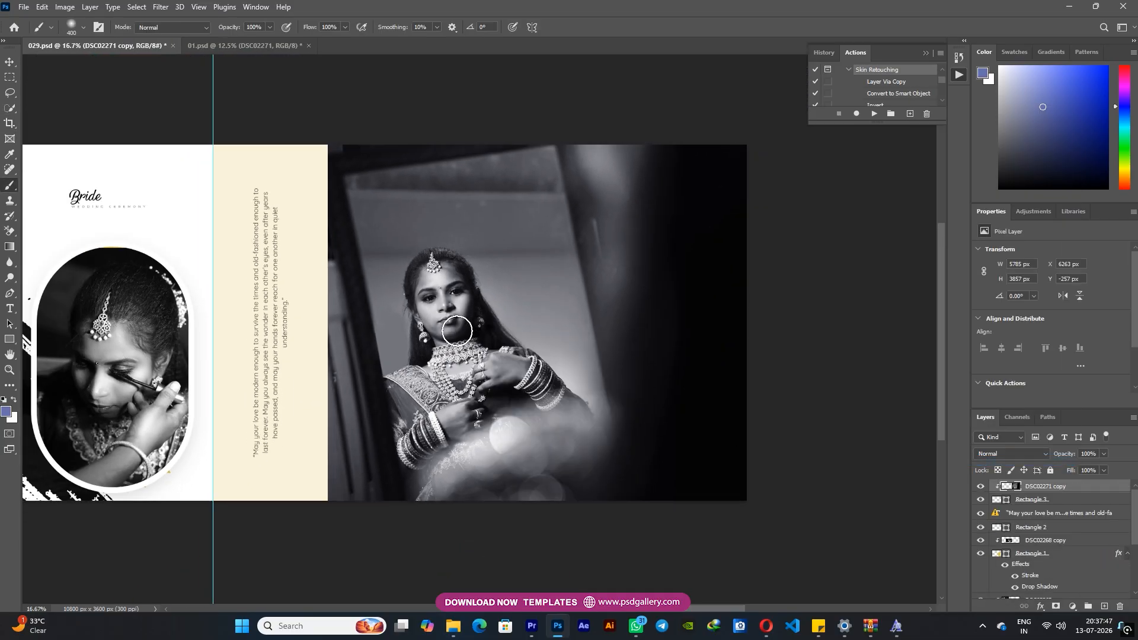
key("v")
right_click(465, 331)
left_click(478, 338)
left_click_drag(478, 339, 498, 341)
key("b")
right_click(486, 308)
left_click(689, 3)
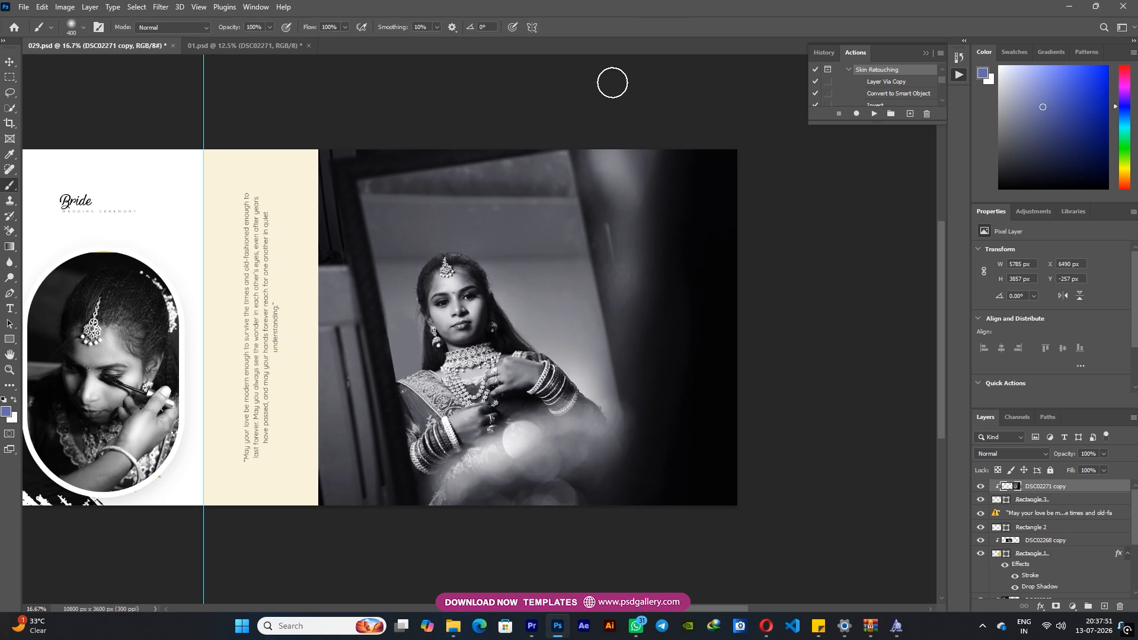
Heal the bright streak and marks in the blurred background of the DSC02271 copy photo with a Spot Healing Brush starting at 100 px
key("v")
right_click(535, 258)
left_click(546, 264)
key("ctrl+plus")
key("ctrl+plus")
left_click_drag(473, 279, 474, 302)
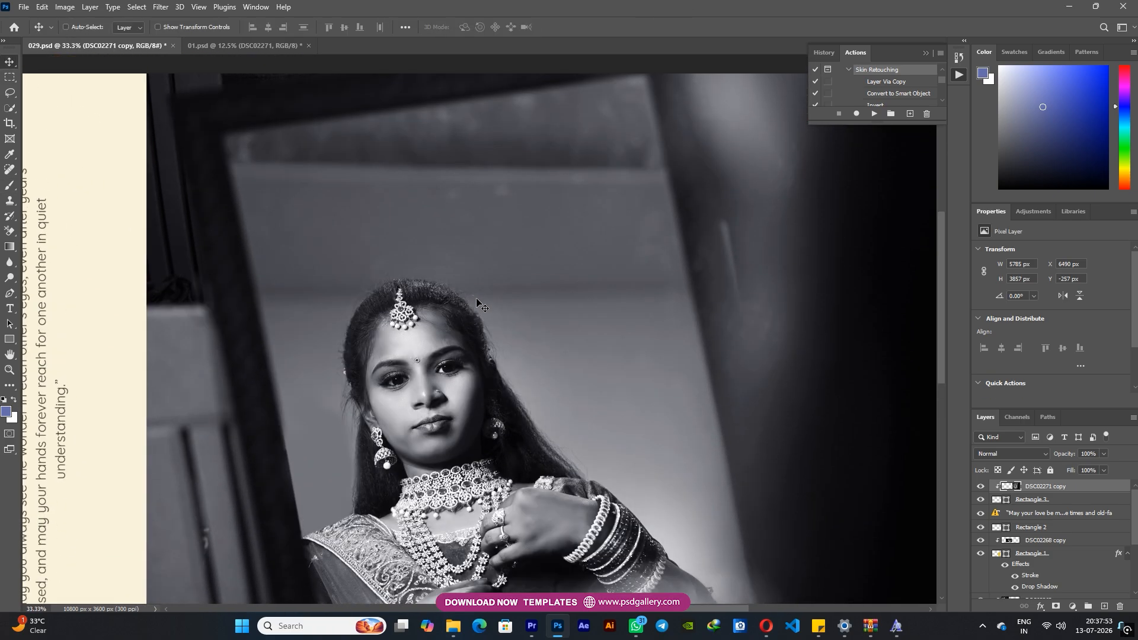
key("ctrl+plus")
left_click_drag(482, 247, 483, 313)
key("j")
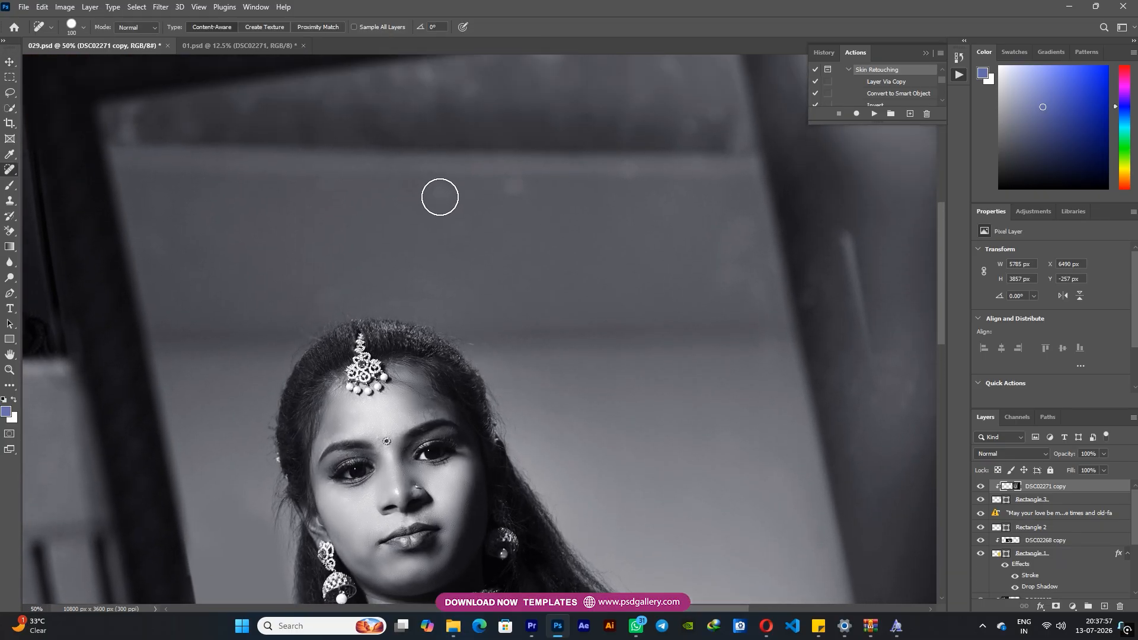
left_click_drag(605, 243, 508, 224)
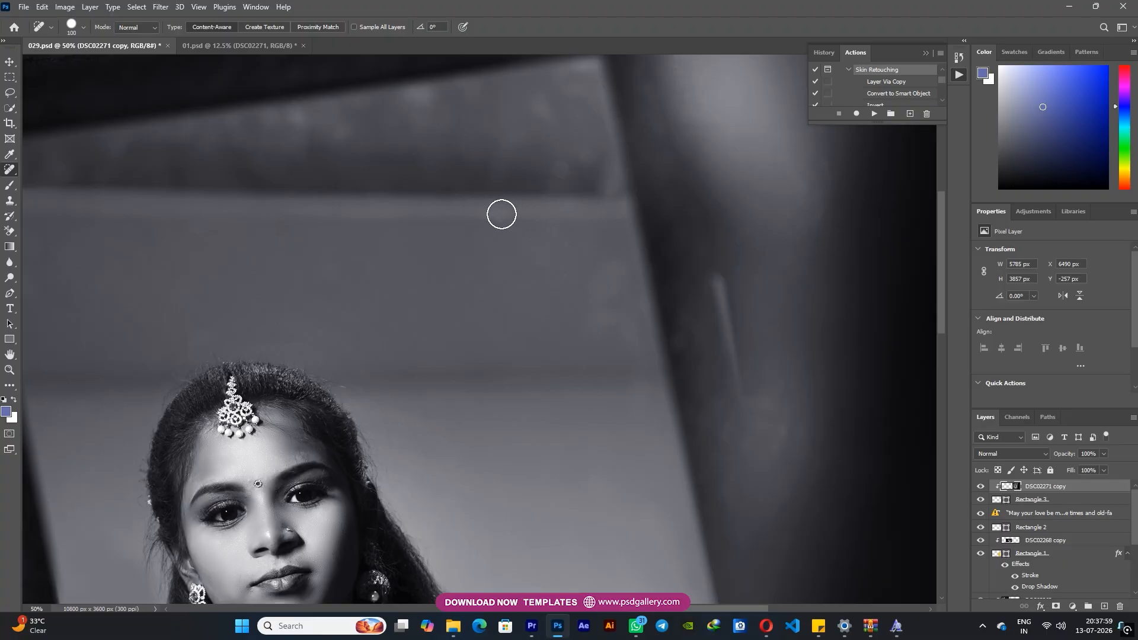
left_click_drag(704, 269, 748, 398)
key("bracketright")
left_click_drag(539, 199, 648, 160)
Heal stray marks around the bride's hair and shoulder in the mirror photo, reducing the healing brush to about 70 px
key("ctrl+minus")
left_click_drag(451, 317, 521, 180)
key("ctrl+plus")
left_click_drag(461, 360, 470, 228)
left_click_drag(498, 377, 493, 374)
left_click_drag(358, 353, 351, 382)
key("bracketleft")
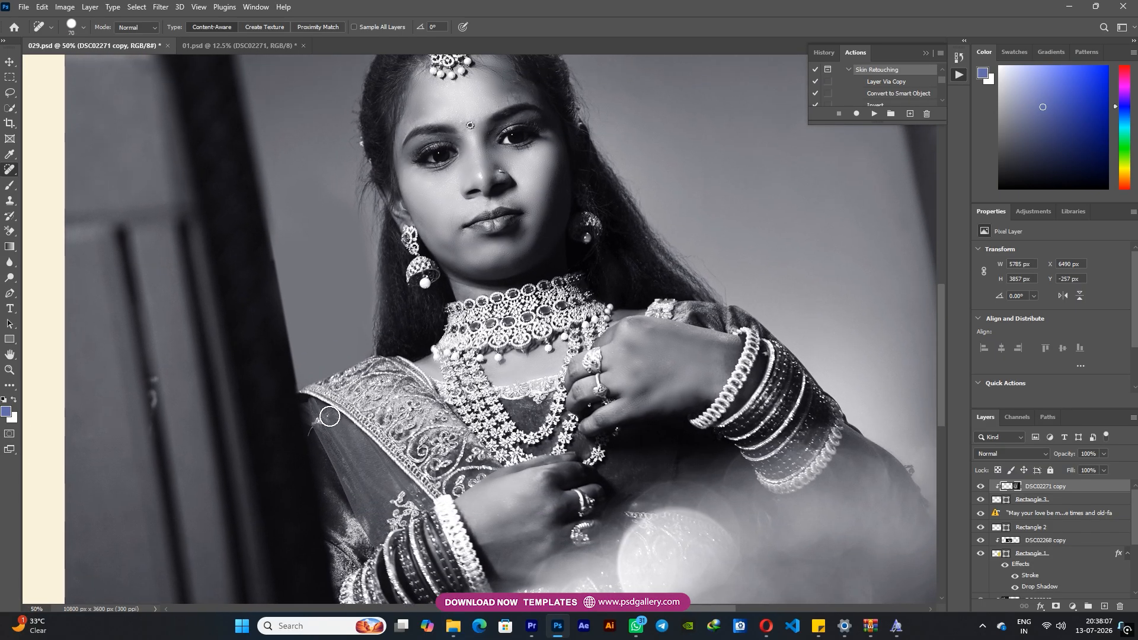
Select the DSC02268 copy layer and heal the stray hairs beside the bride's forehead with a 40 px Spot Healing Brush
left_click_drag(375, 291, 664, 323)
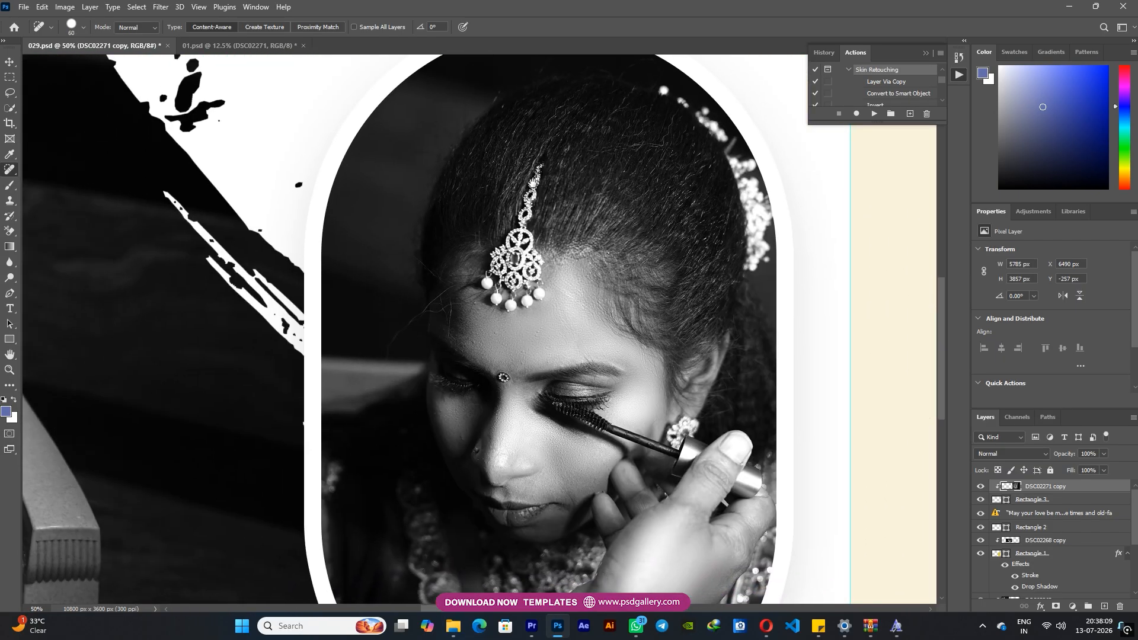
key("v")
right_click(517, 304)
left_click(523, 311)
key("ctrl+plus")
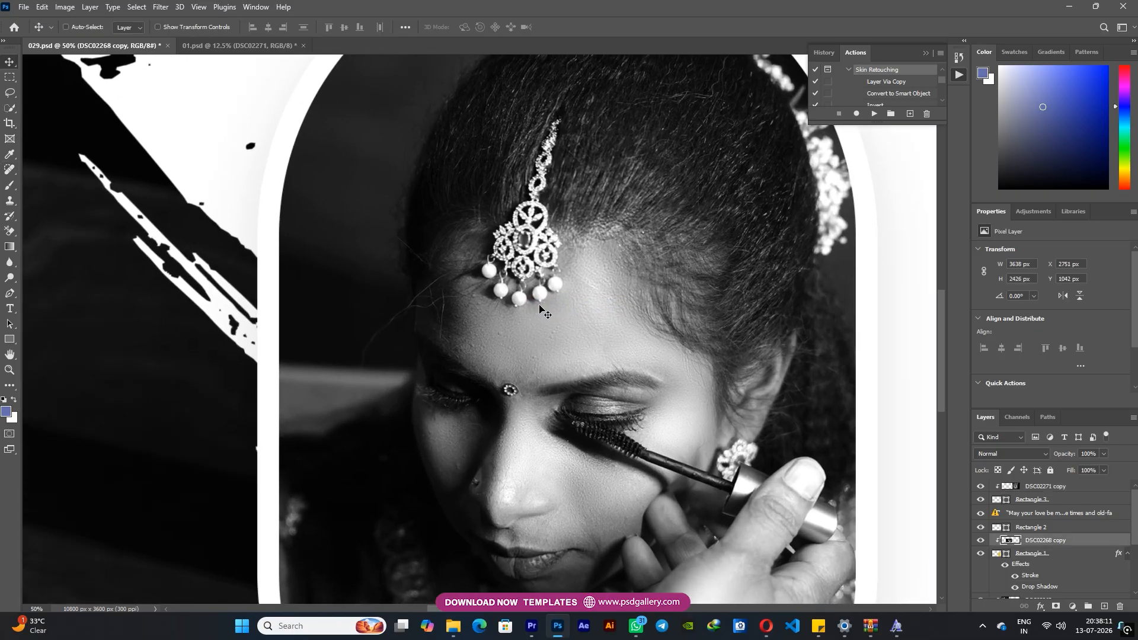
right_click(541, 307)
left_click(561, 314)
key("j")
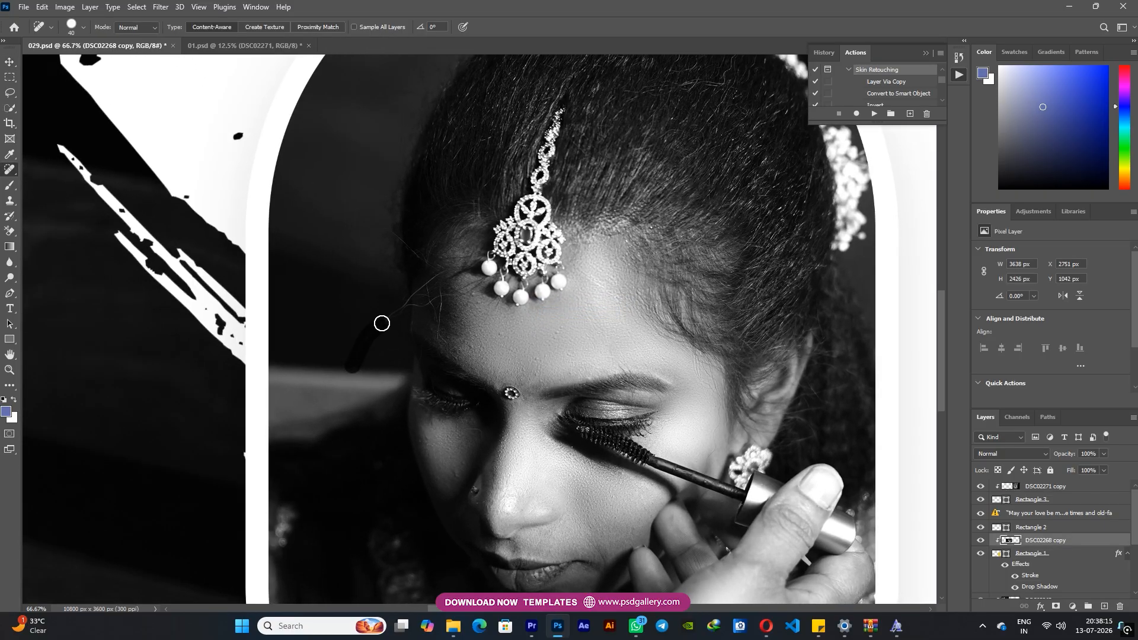
mouse_move(448, 272)
left_mouse_down()
mouse_move(457, 302)
mouse_move(427, 302)
mouse_move(440, 341)
mouse_move(438, 283)
left_mouse_up()
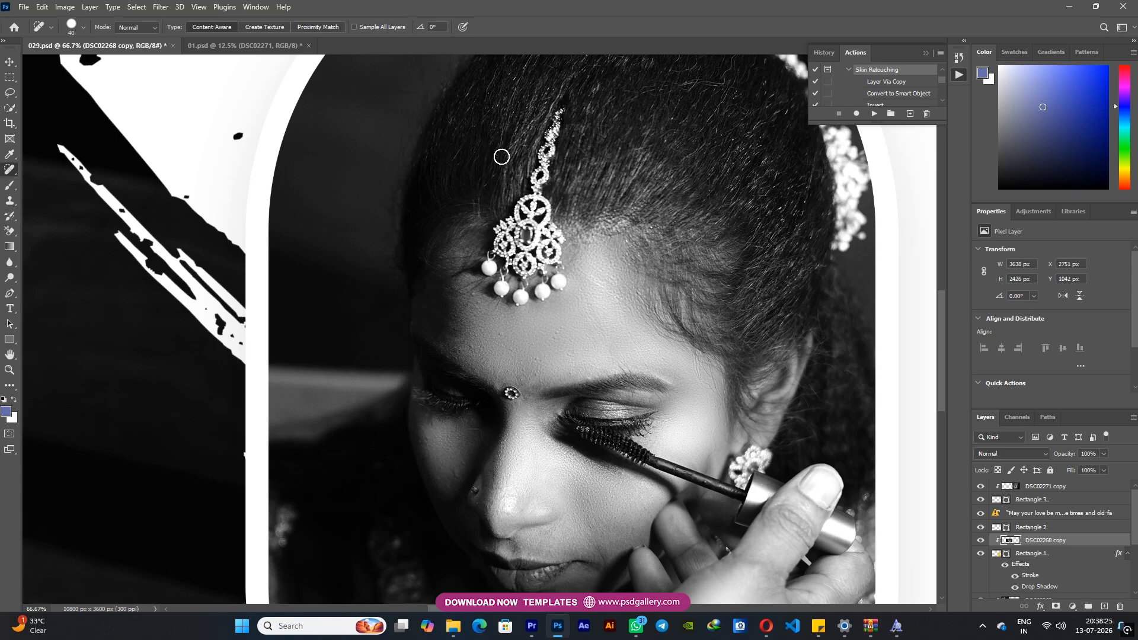
Clean up flyaway strands across the top of the bride's hair in the oval photo with the 40 px healing brush
left_click_drag(573, 285, 486, 315)
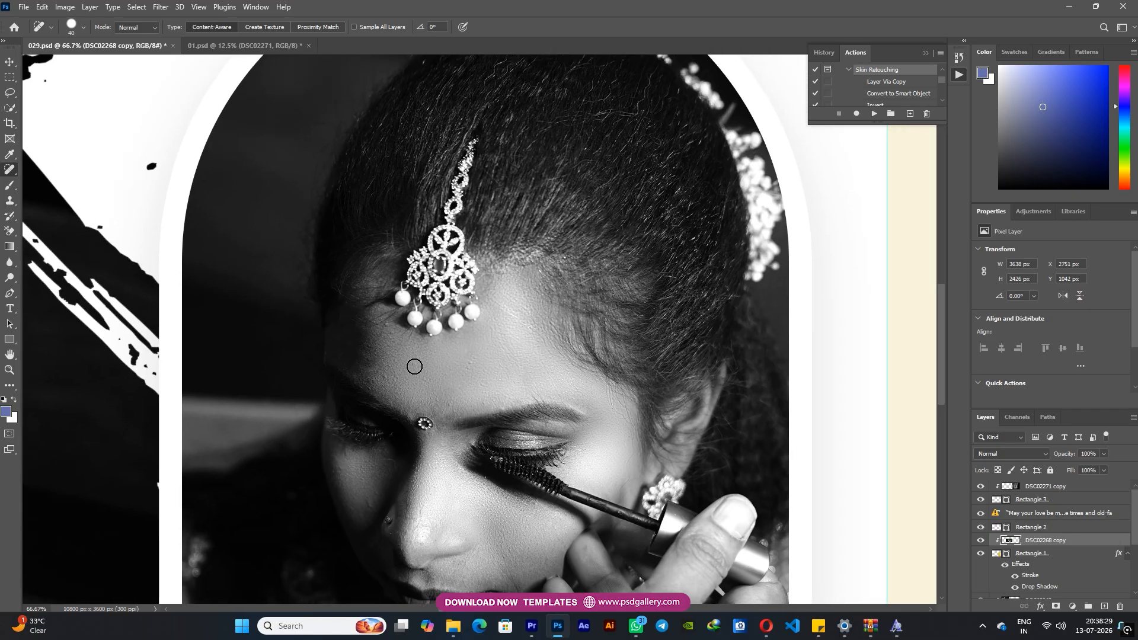
scroll(375, 379, "up", 2)
scroll(379, 345, "up", 4)
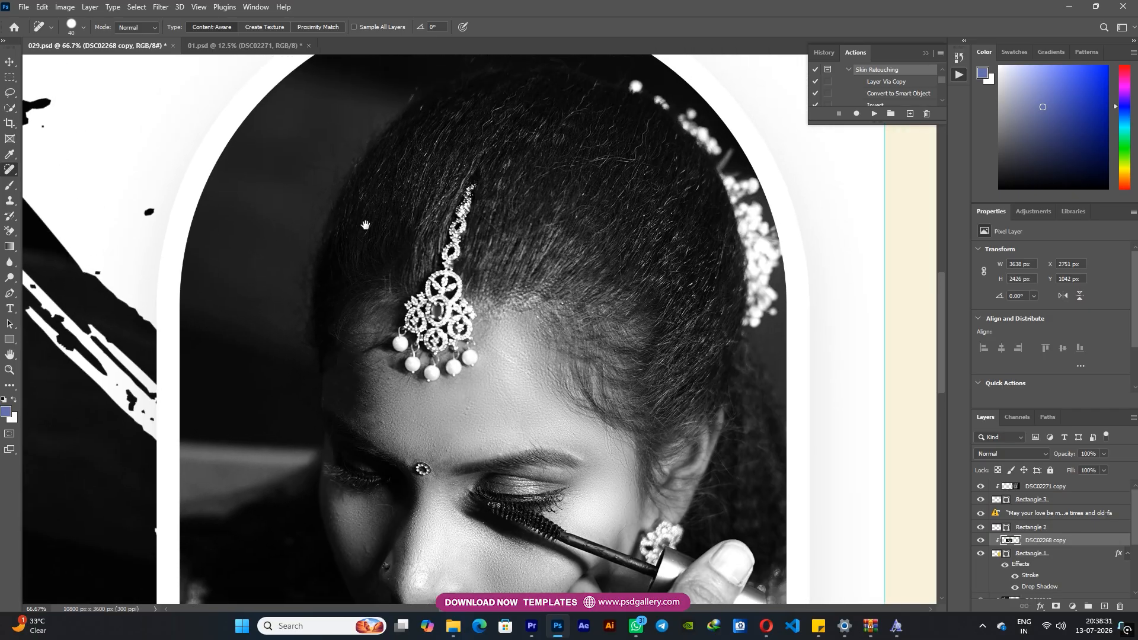
mouse_move(462, 234)
left_mouse_down()
mouse_move(501, 180)
mouse_move(535, 230)
mouse_move(600, 255)
left_mouse_up()
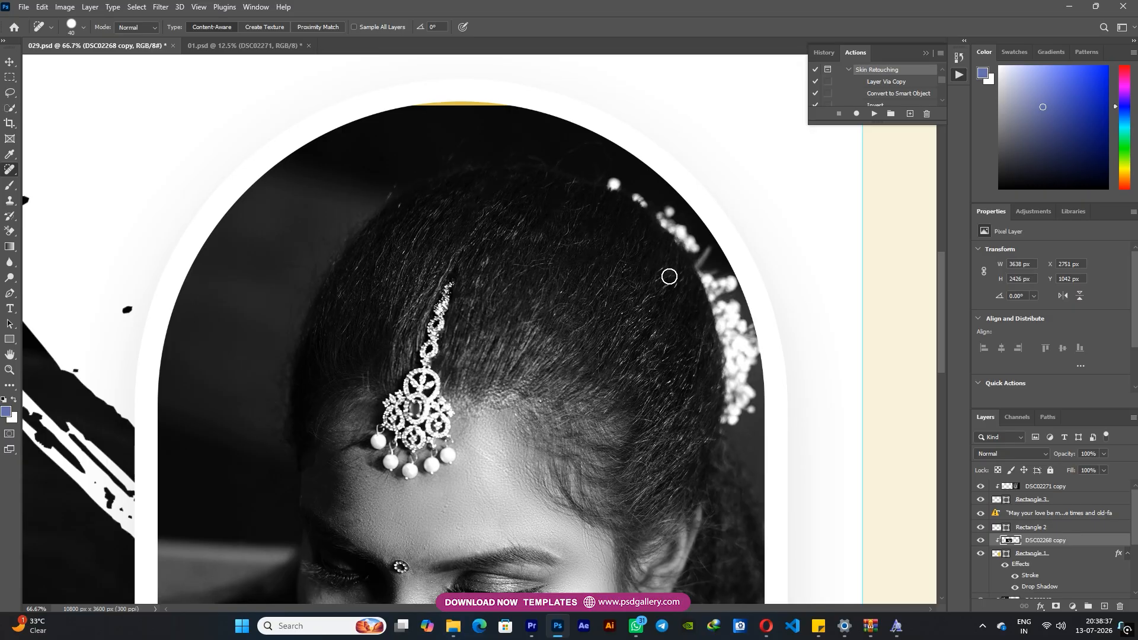
left_click_drag(667, 288, 636, 304)
Heal small blemishes on the bride's face and the makeup artist's hand in the oval photo with a 40 to 60 px brush
scroll(395, 238, "down", 5)
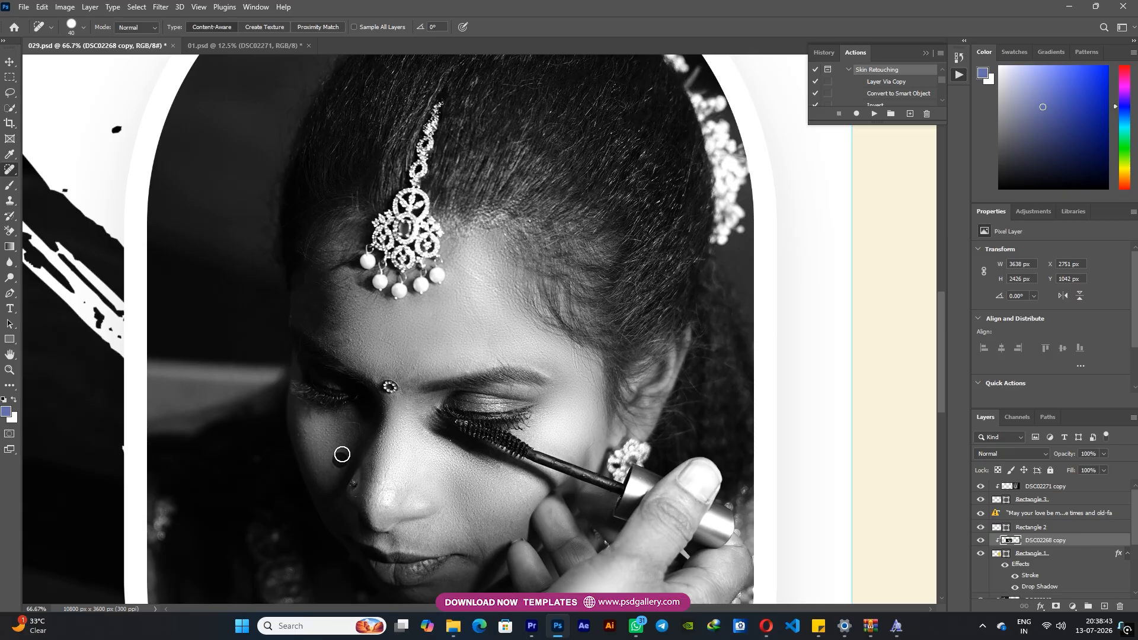
left_click_drag(414, 455, 369, 440)
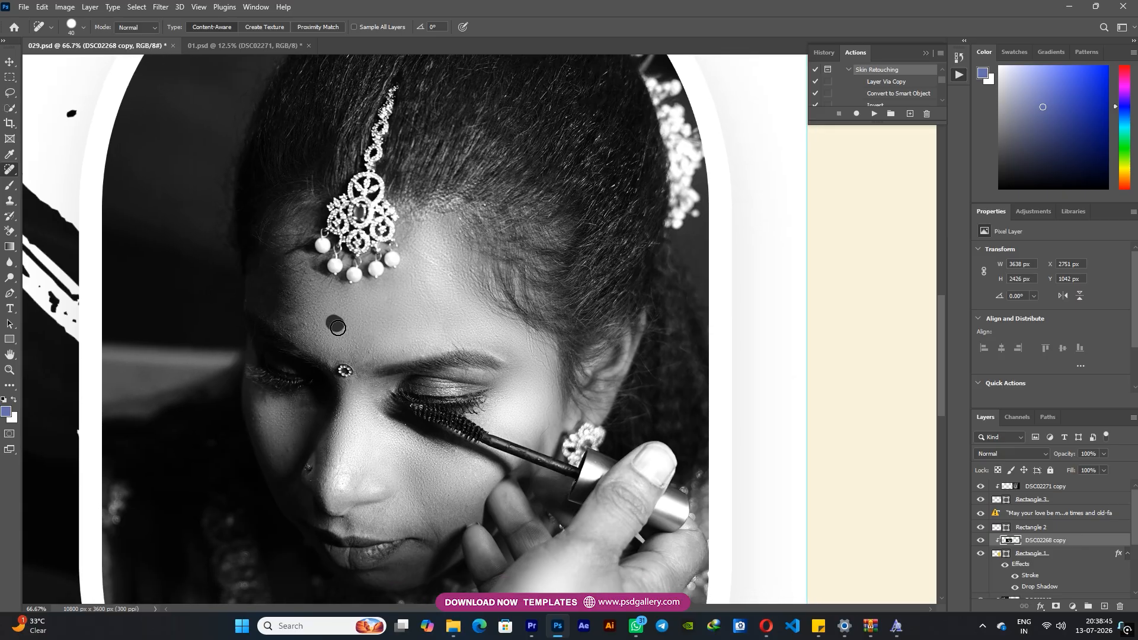
key("ctrl+minus")
left_click_drag(380, 490, 373, 292)
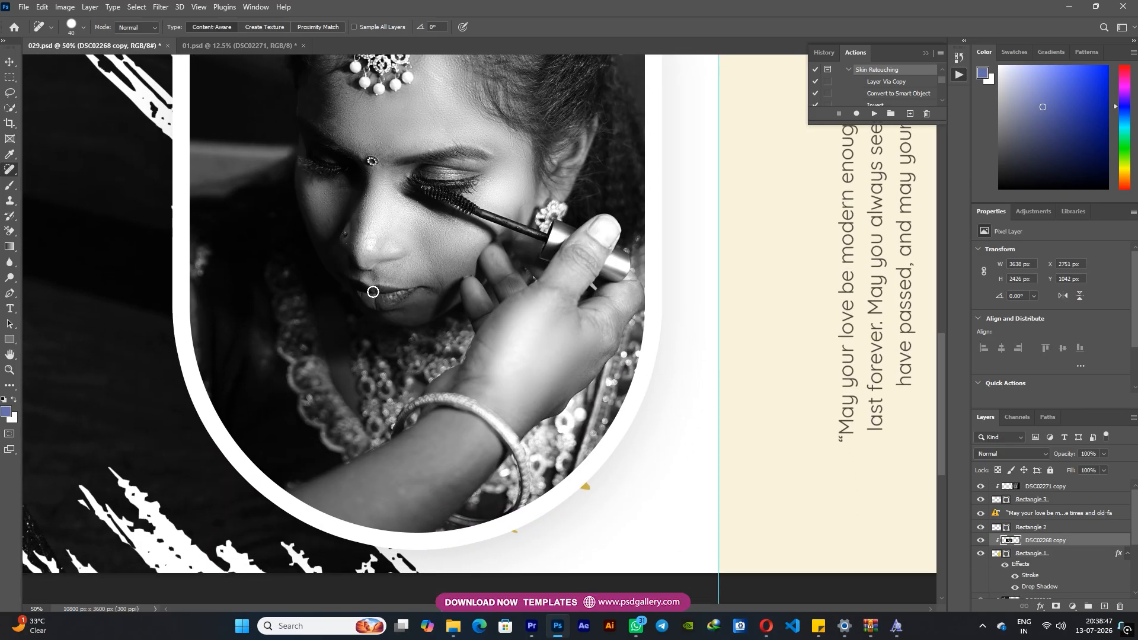
key("ctrl+plus")
left_click_drag(431, 481, 416, 424)
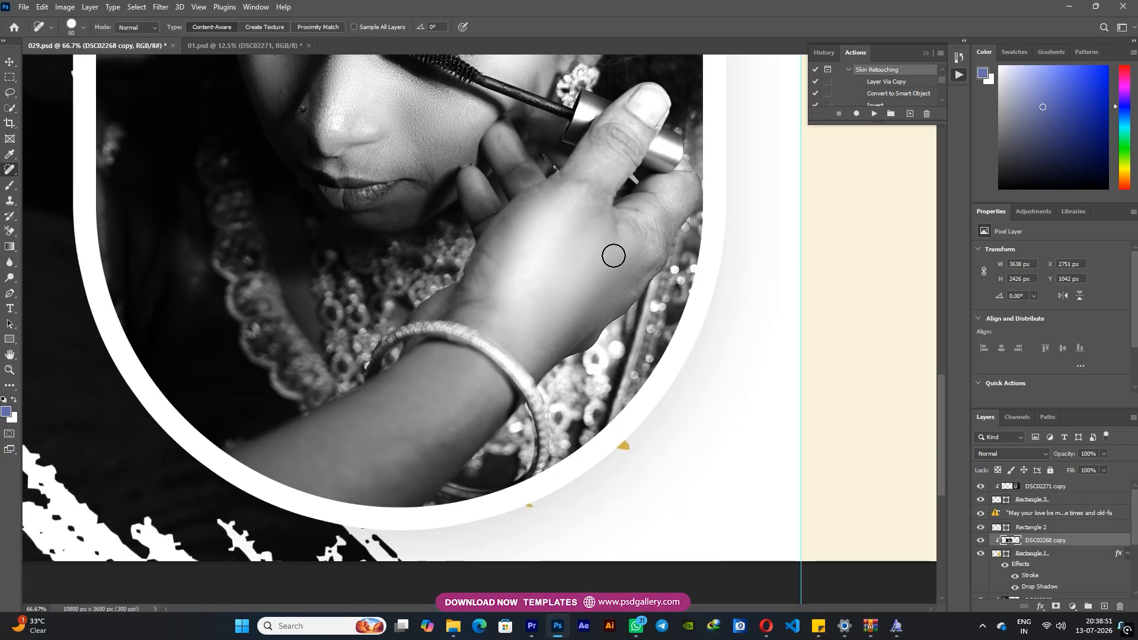
Select the DSC02263 copy layer and heal small blemishes and stray hairs around the seated bride's face with a 25 to 30 px brush
left_click_drag(508, 241, 638, 322)
left_click_drag(196, 269, 678, 285)
left_click_drag(155, 249, 646, 273)
key("ctrl+minus")
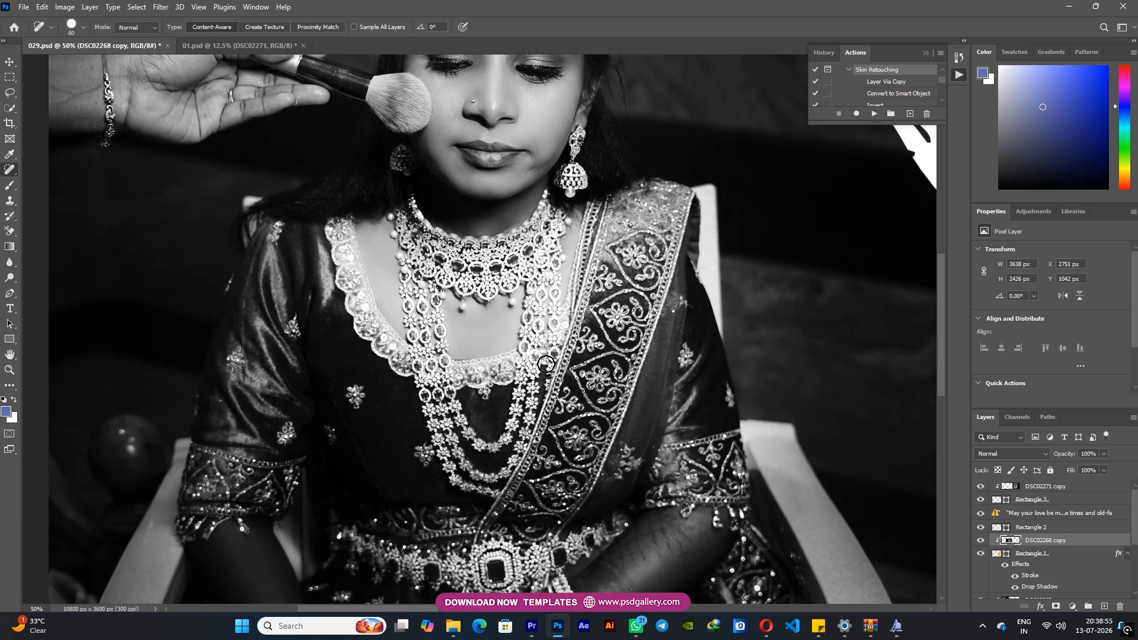
key("v")
right_click(457, 311)
left_click(469, 315)
scroll(469, 332, "up", 8)
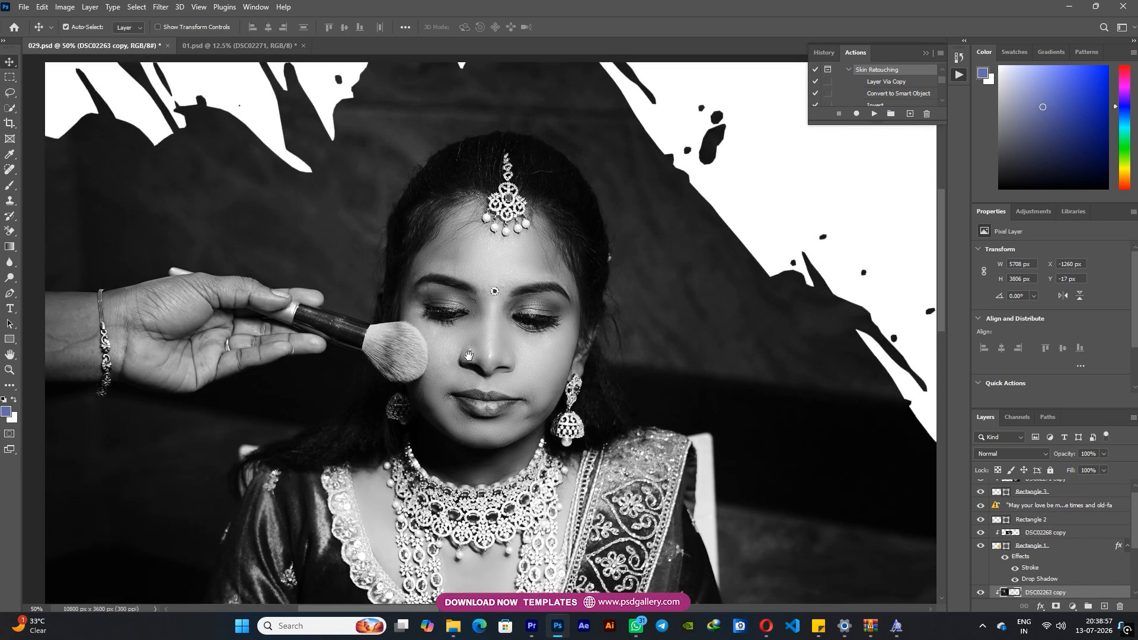
key("ctrl+plus")
right_click(485, 305)
left_click(486, 305)
scroll(487, 309, "up", 2)
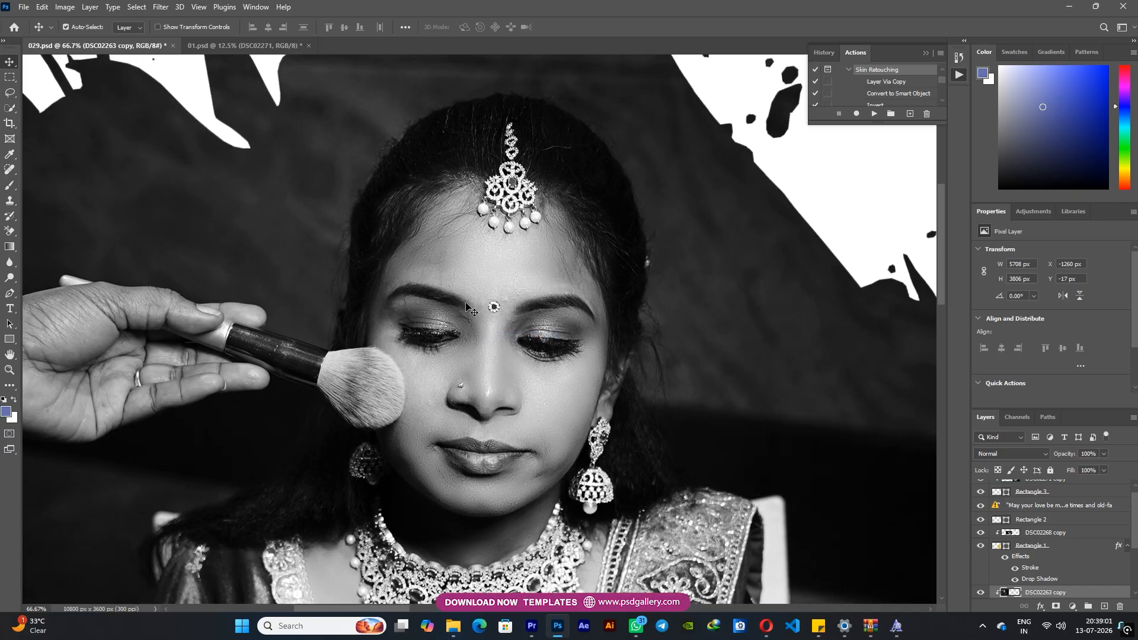
key("k")
key("j")
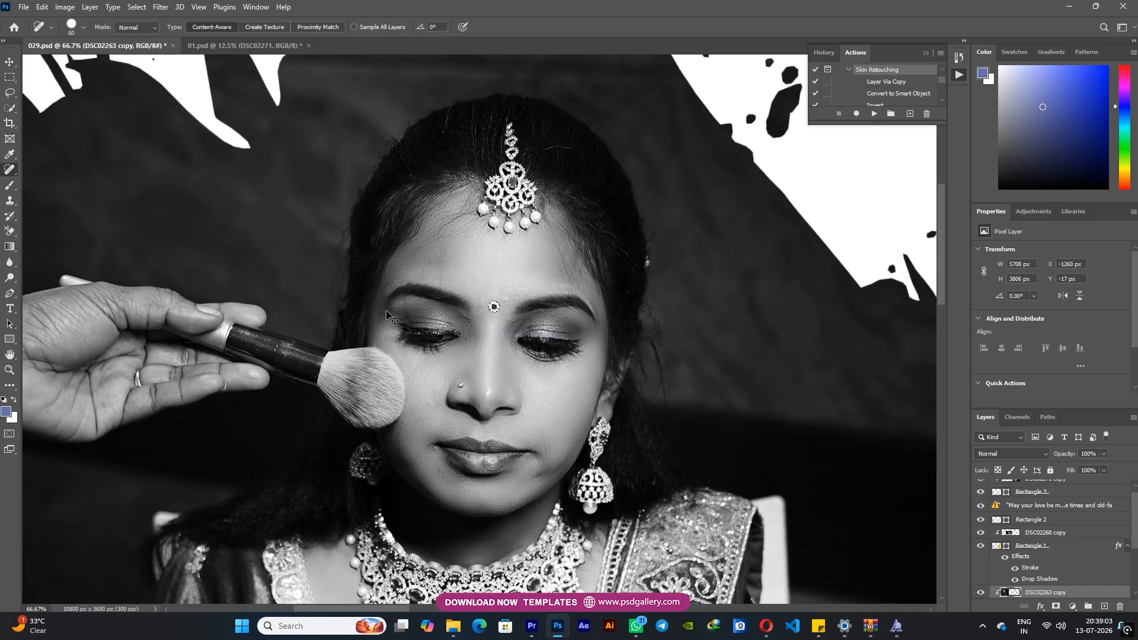
key("ctrl+plus")
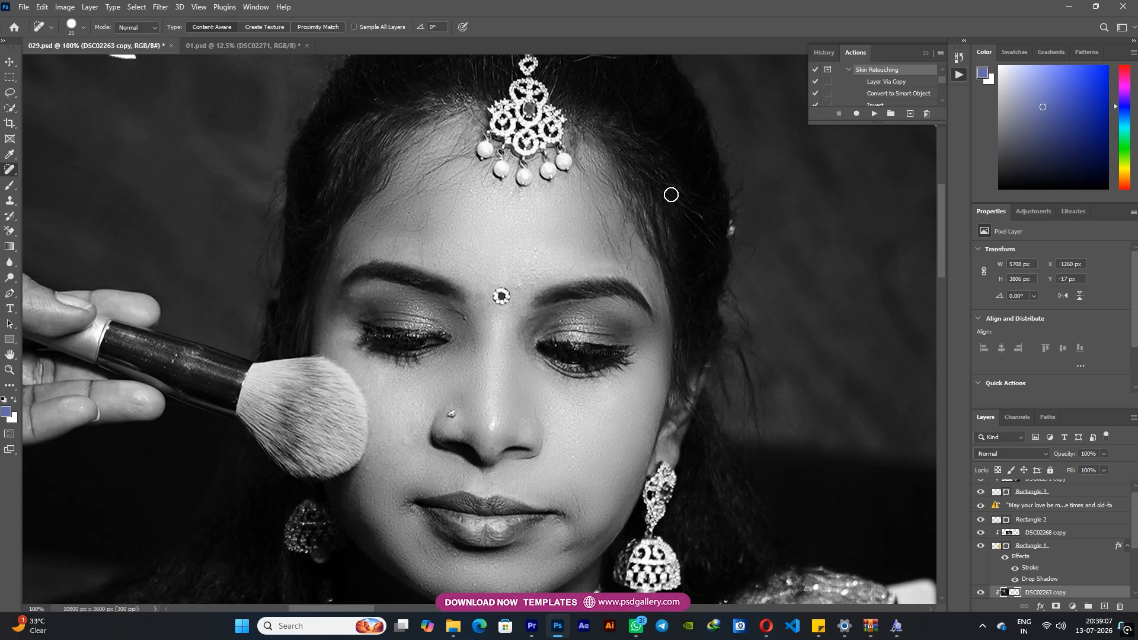
key("ctrl+minus")
key("ctrl+minus")
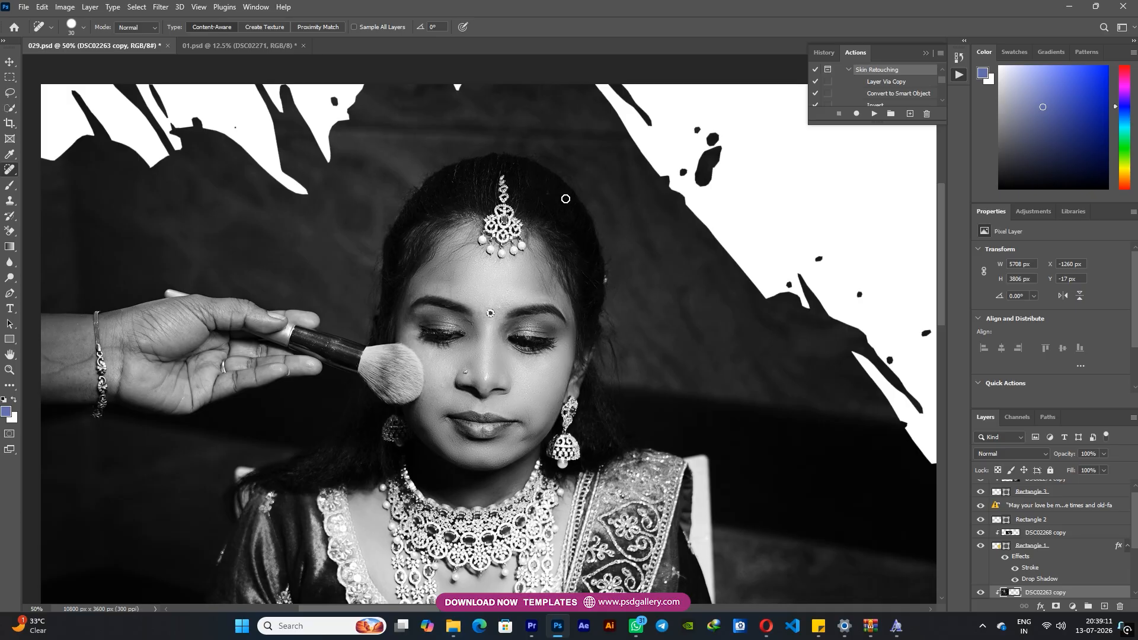
Apply a Levels adjustment to the DSC02263 copy photo, pulling the white input level slightly inward
key("i")
key("ctrl+l")
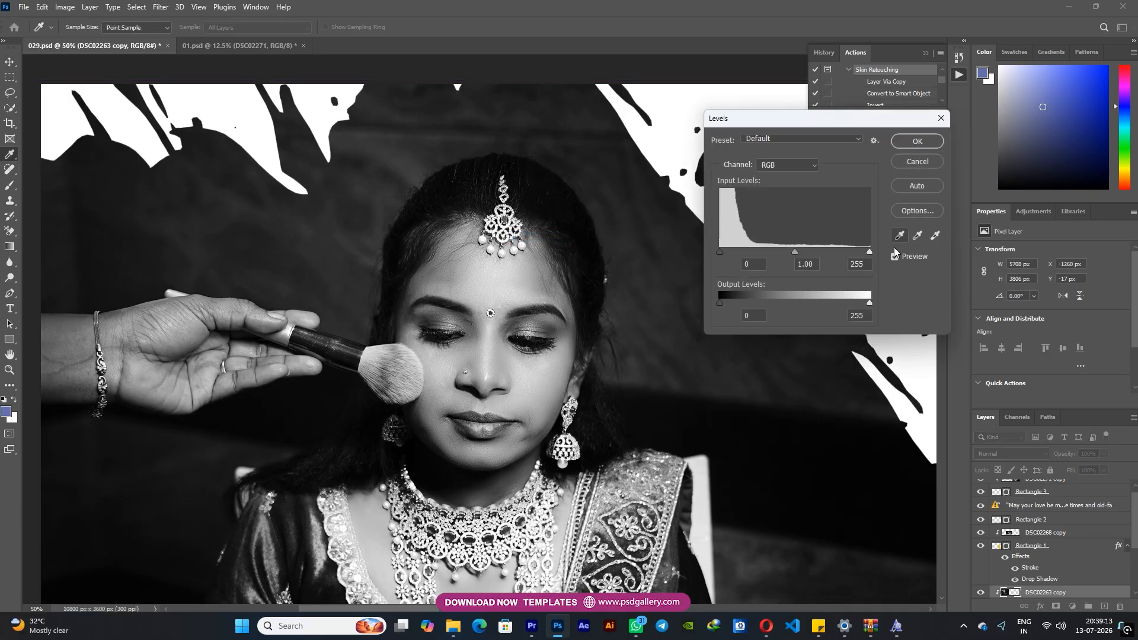
left_click_drag(864, 250, 865, 244)
left_click(913, 144)
key("ctrl+minus")
key("ctrl+minus")
key("ctrl+minus")
left_click_drag(699, 374, 557, 283)
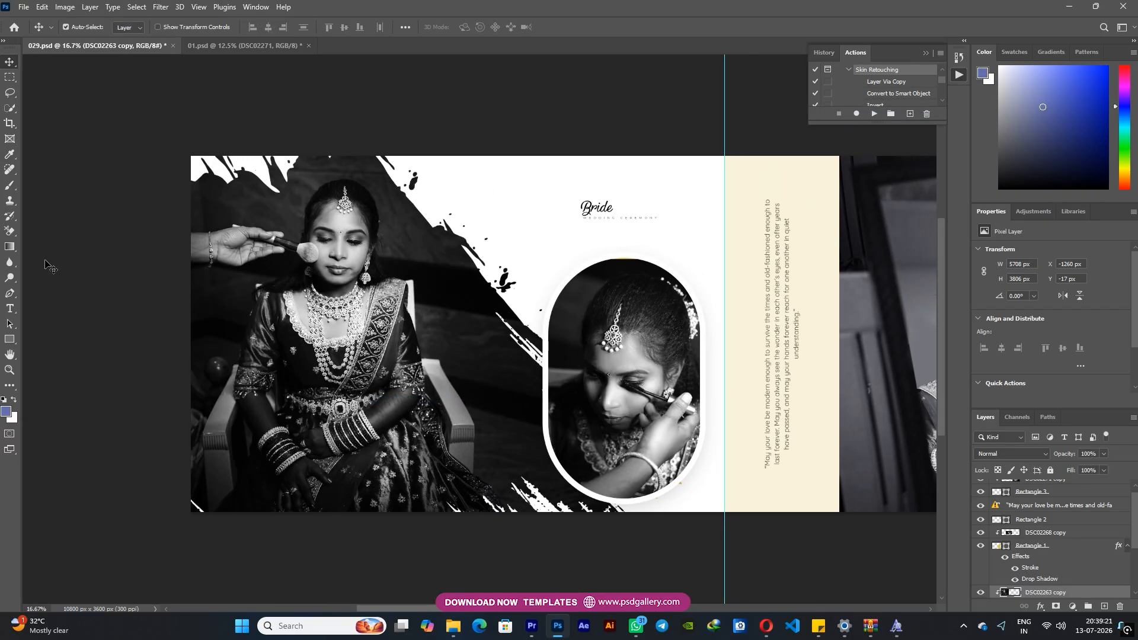
left_click(9, 282)
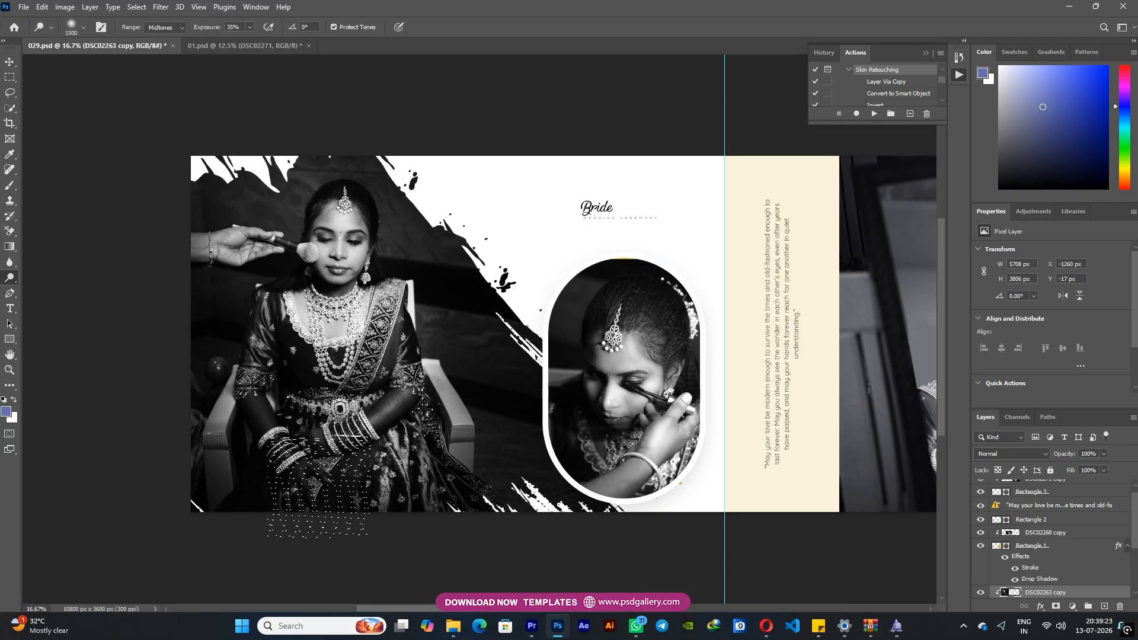
key("ctrl+plus")
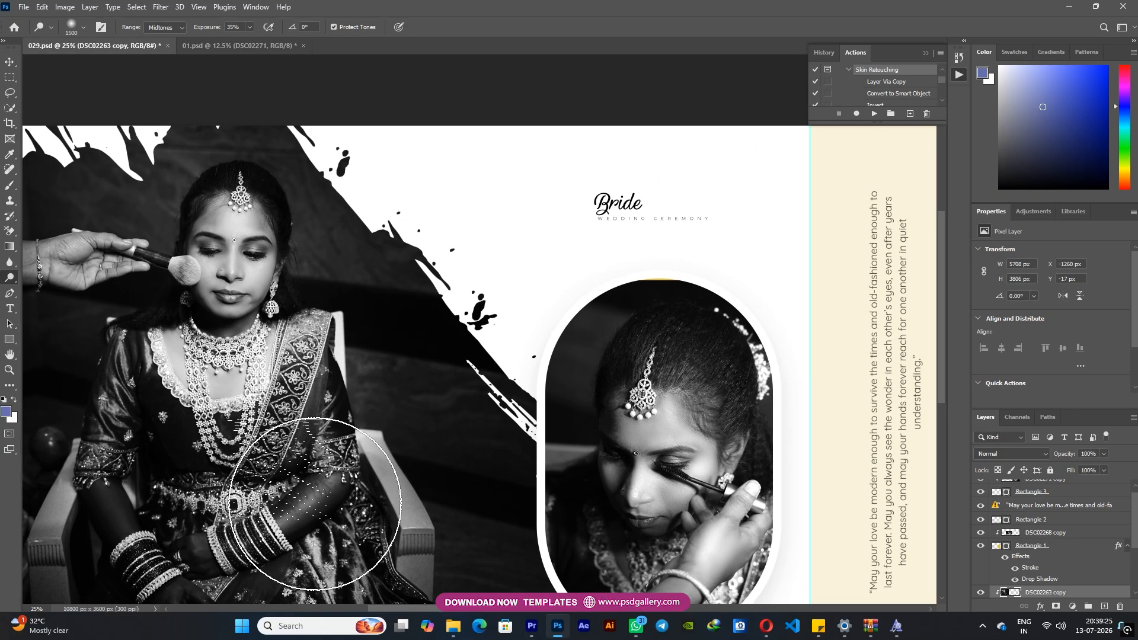
scroll(384, 491, "right", 10)
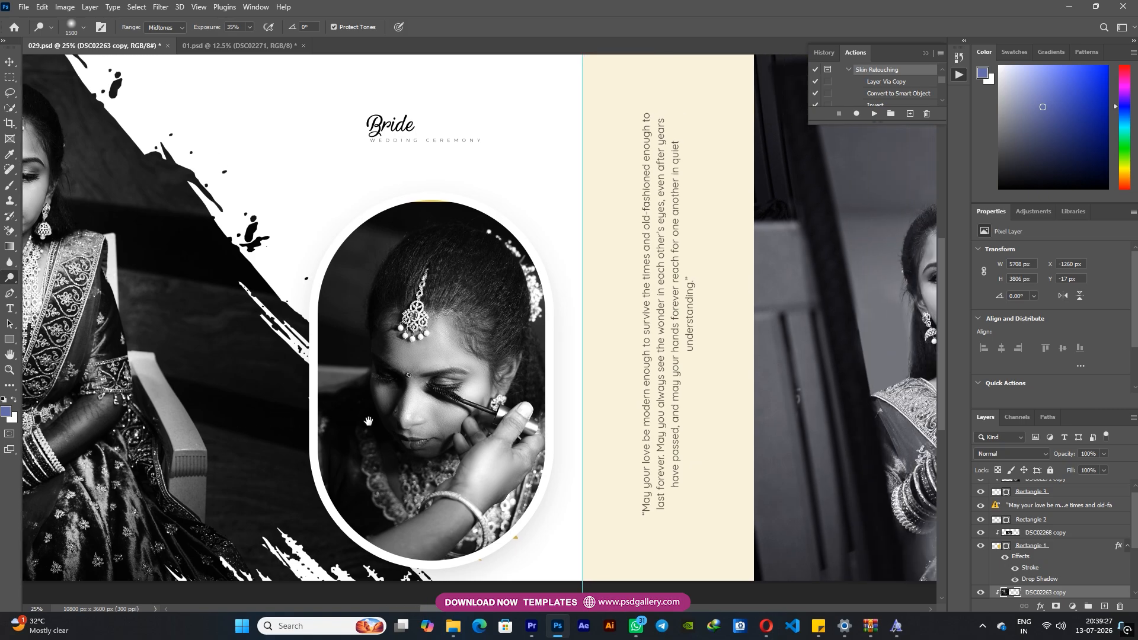
key("v")
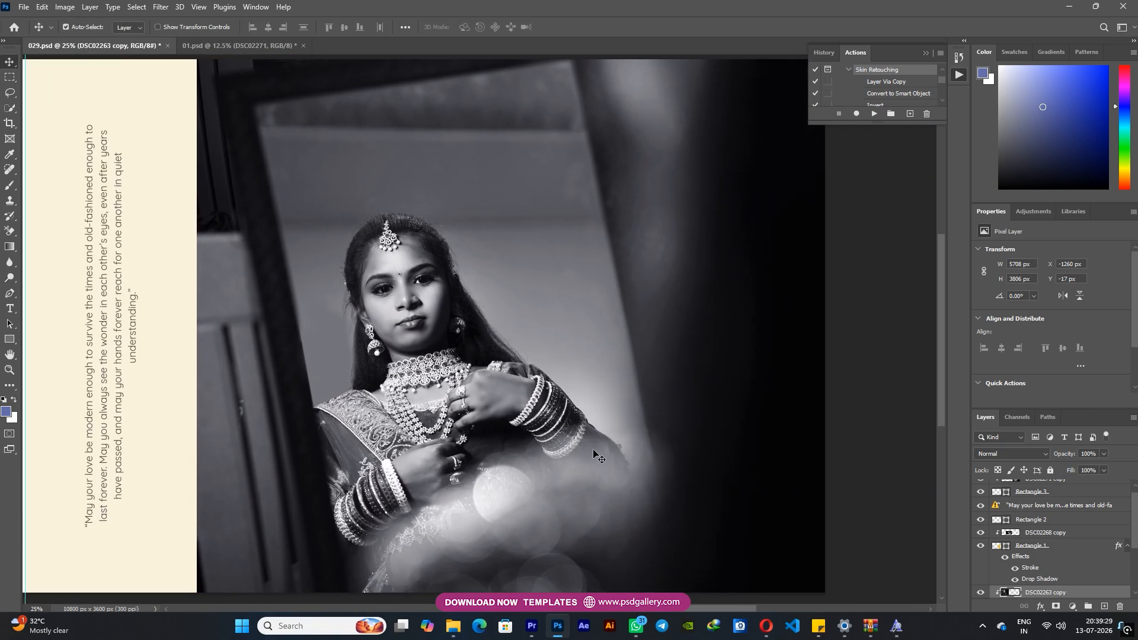
key("ctrl+minus")
scroll(463, 364, "left", 8)
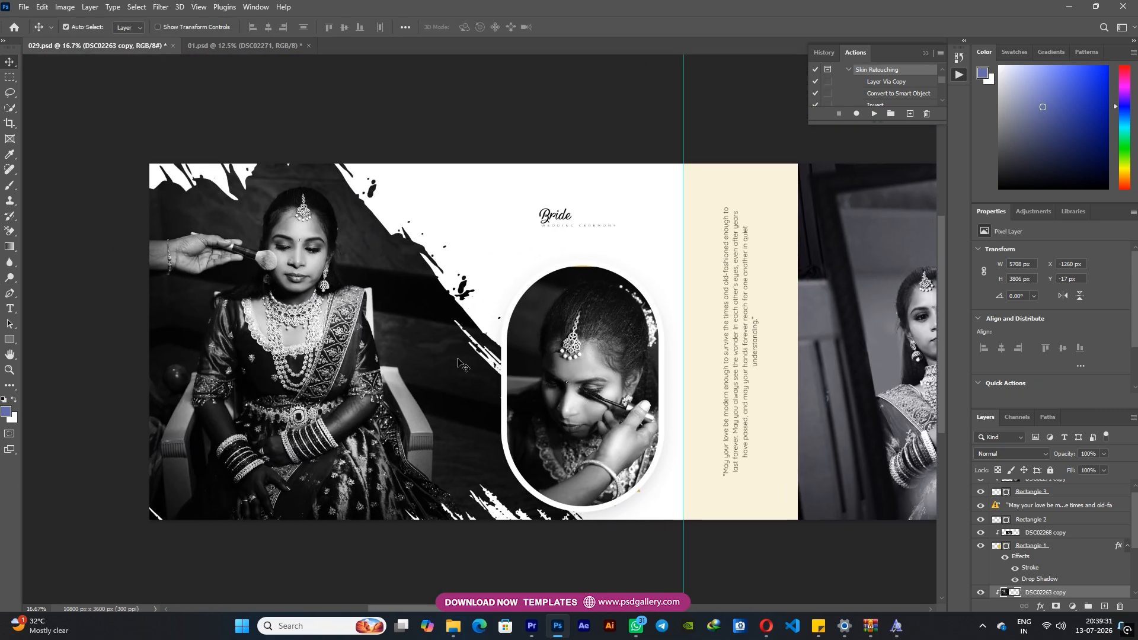
Brighten the DSC02263 copy photo with Levels by setting the midtone input to 1.18, comparing the preview before applying
left_click_drag(402, 375, 370, 429)
right_click(376, 422)
left_click(408, 430)
key("ctrl+m")
left_click_drag(790, 250, 790, 250)
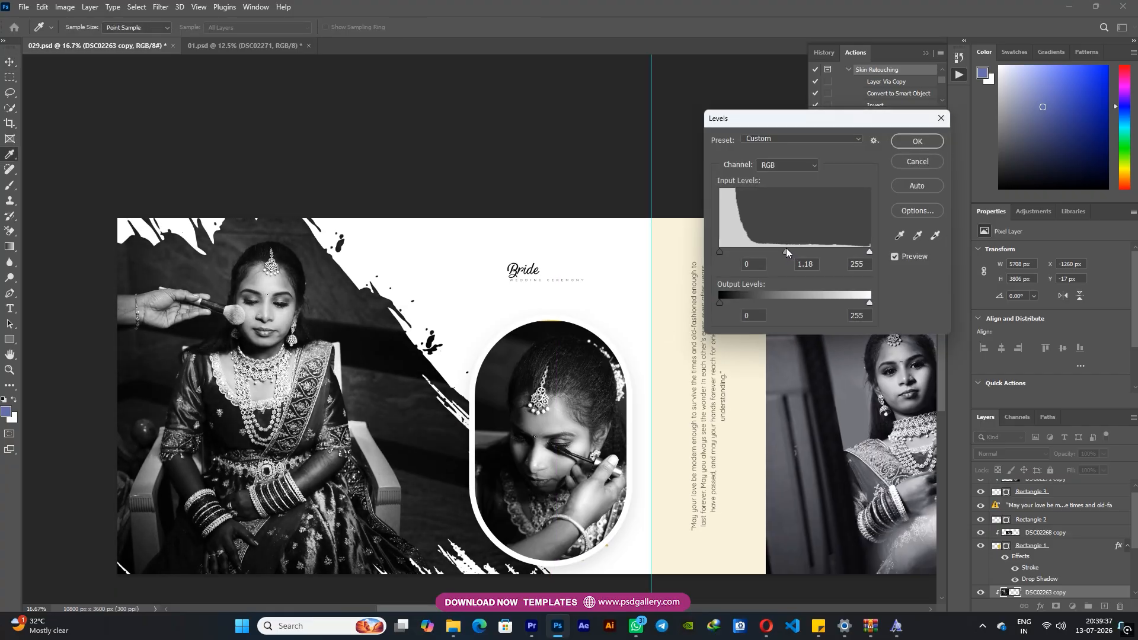
left_click(915, 256)
left_click(916, 256)
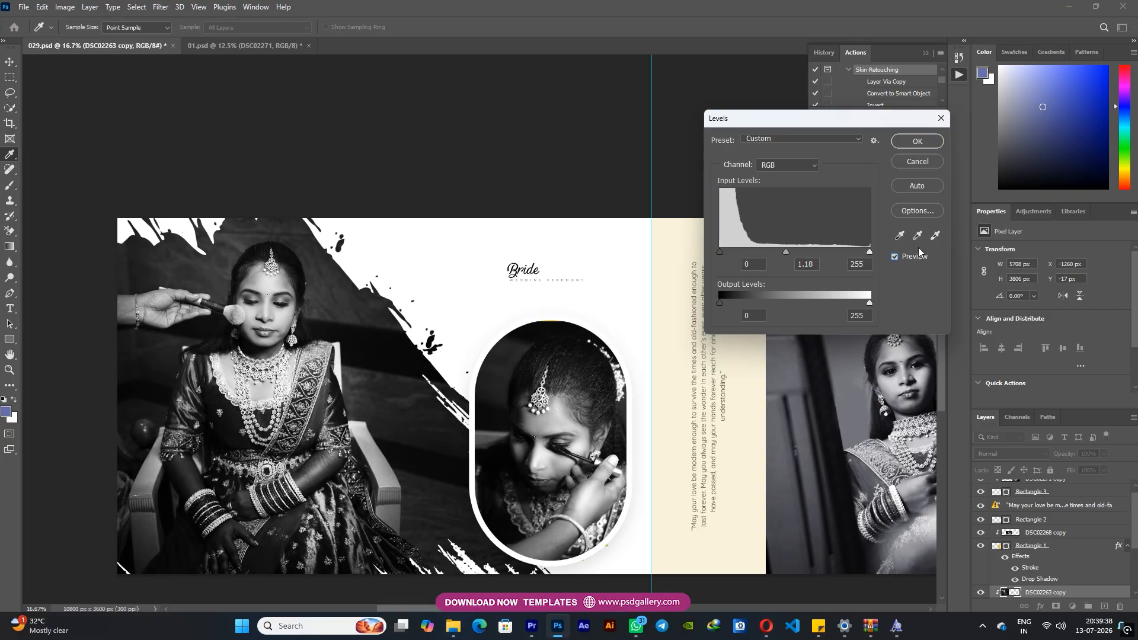
left_click(922, 140)
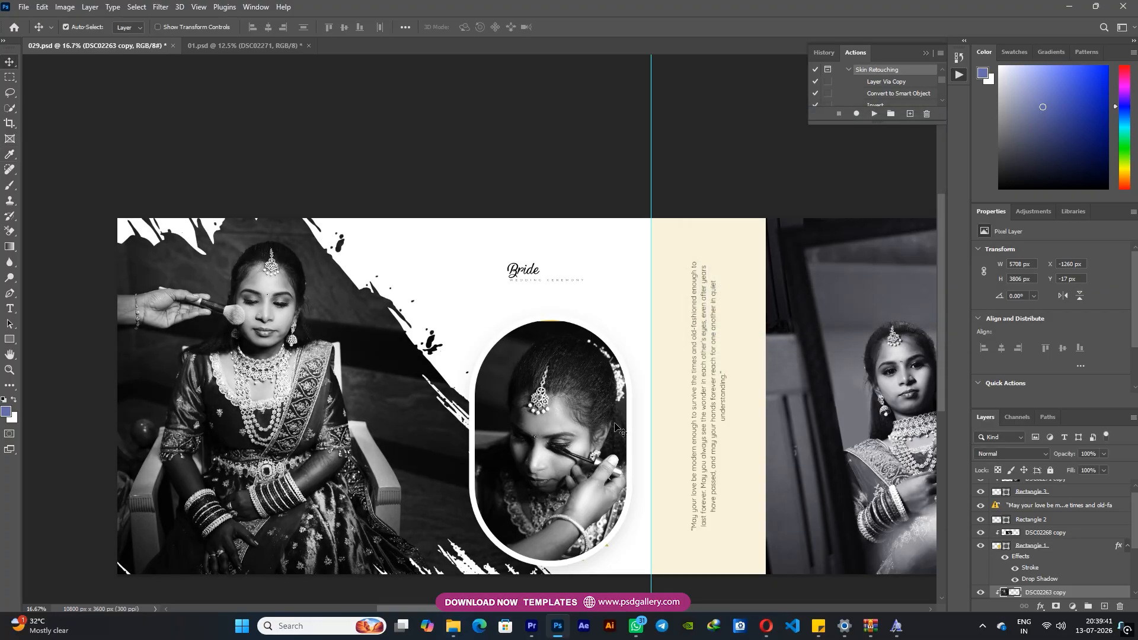
Select the DSC02268 copy photo in the oval frame and apply Levels with the midtone input at 1.02
right_click(583, 418)
left_click(599, 424)
left_click_drag(592, 438, 462, 330)
key("ctrl+plus")
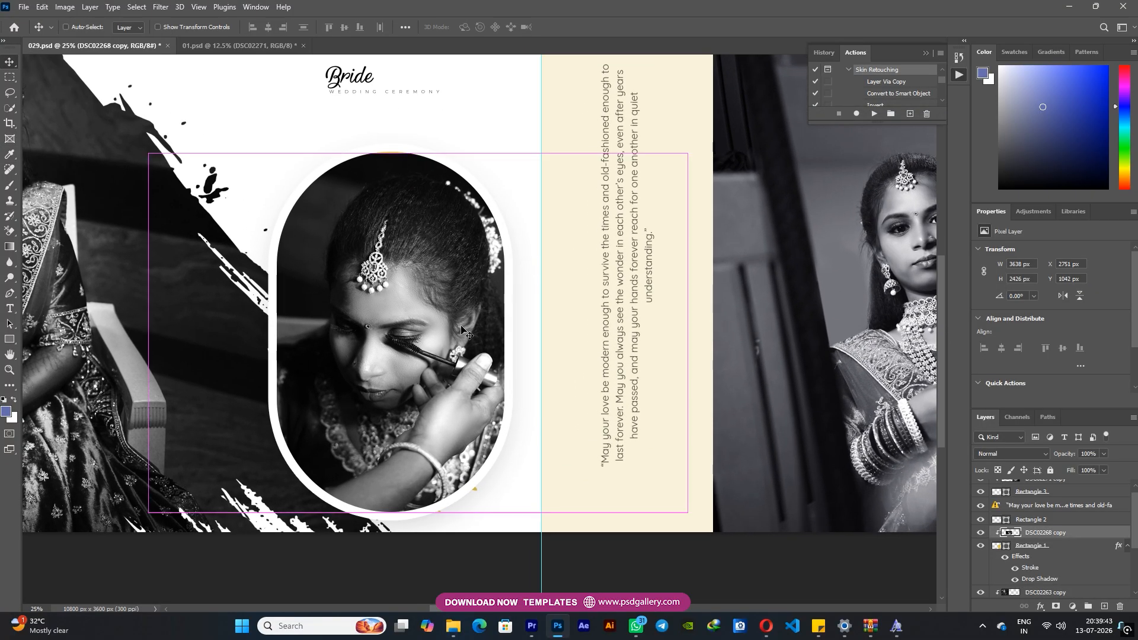
key("ctrl+l")
left_click_drag(791, 251, 794, 251)
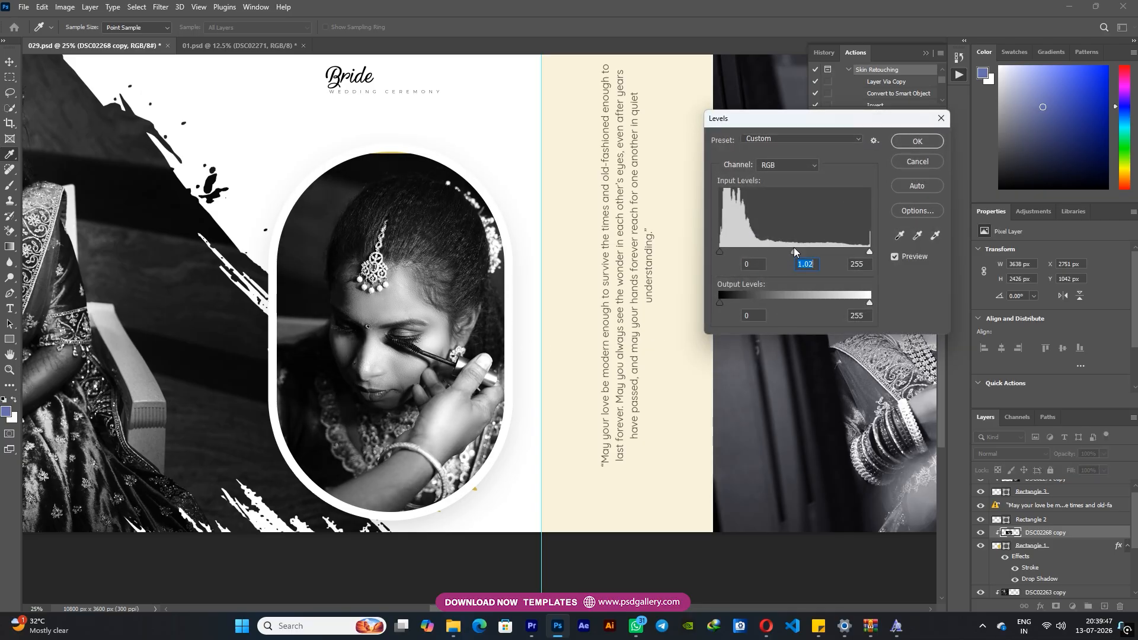
left_click(912, 147)
Enlarge the DSC02268 copy photo to about 101.2% (3681 × 2455 px) to cover the gap at the oval frame's upper edge
left_click_drag(632, 206, 774, 374)
right_click(514, 375)
left_click(543, 383)
key("ctrl+minus")
key("ctrl+t")
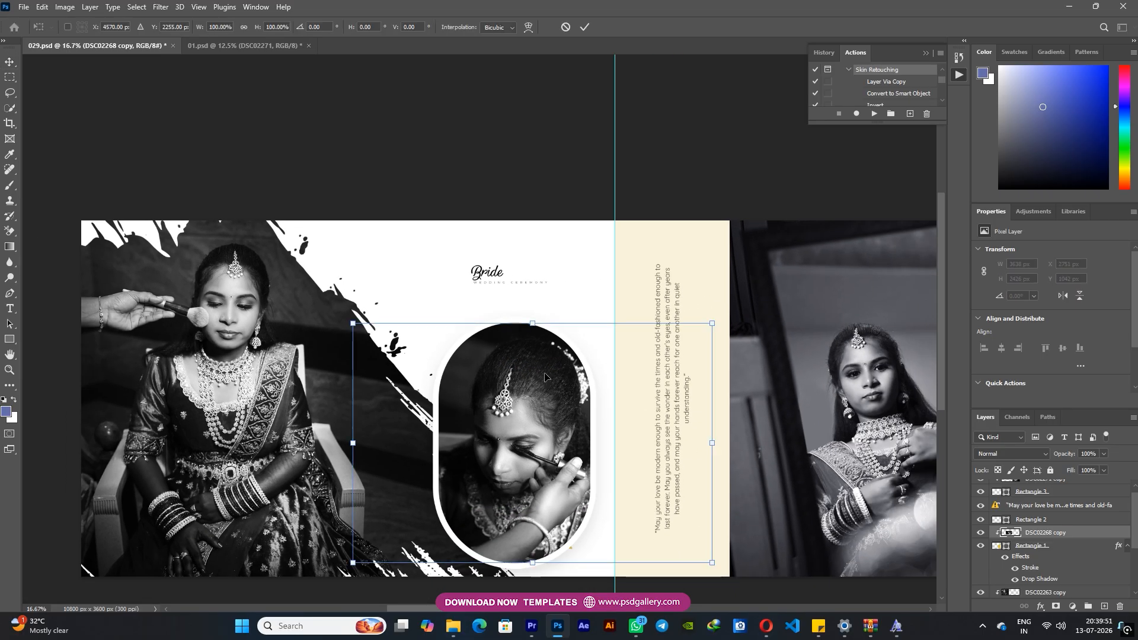
left_click_drag(710, 321, 716, 319)
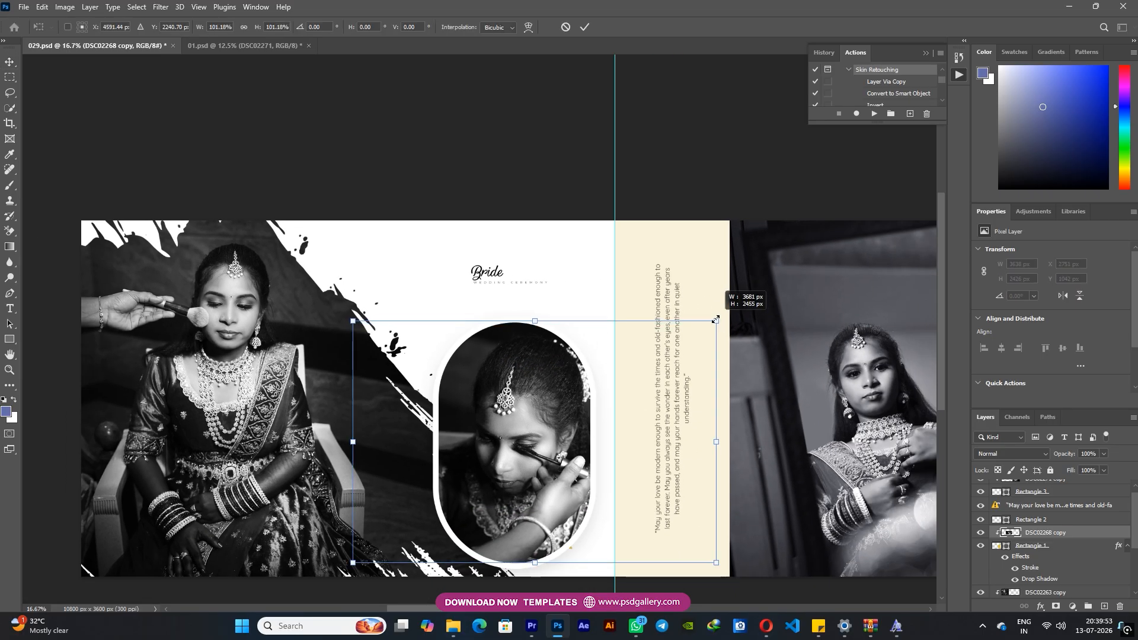
key("Return")
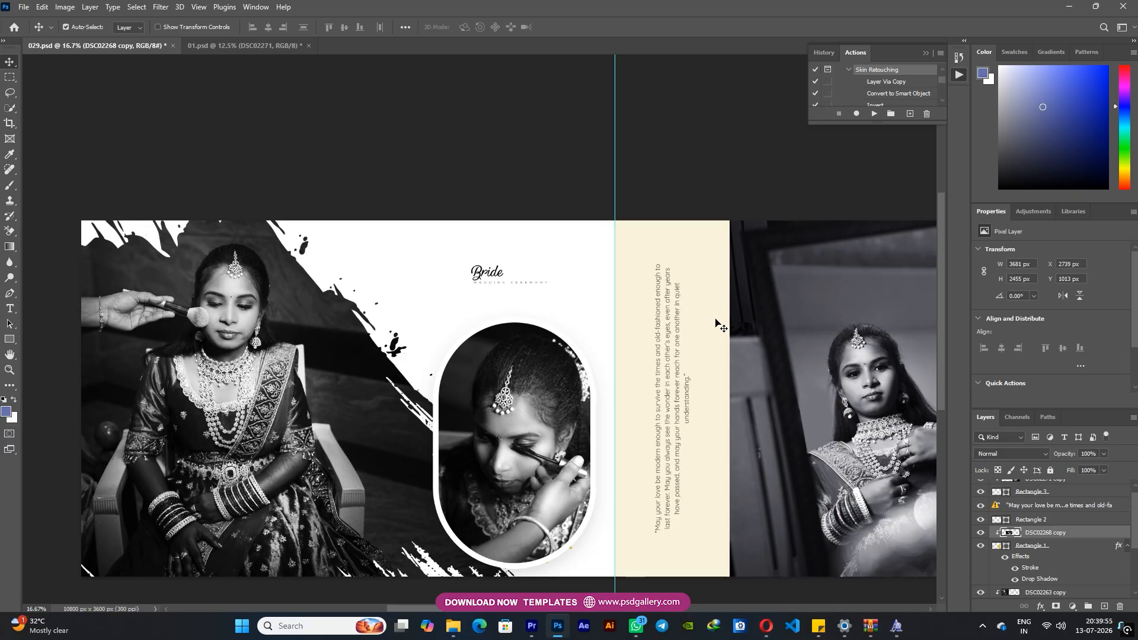
Examine the mirror photo of the bride in the large frame at closer zoom
left_click_drag(734, 428, 433, 409)
key("ctrl+plus")
key("ctrl+plus")
left_click_drag(886, 523, 654, 475)
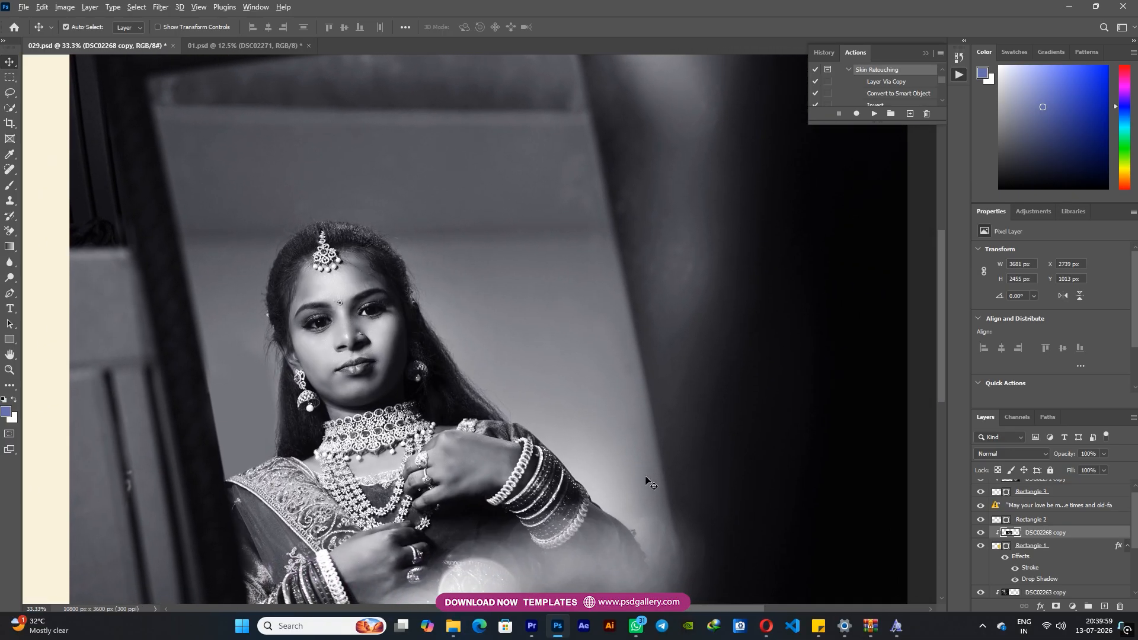